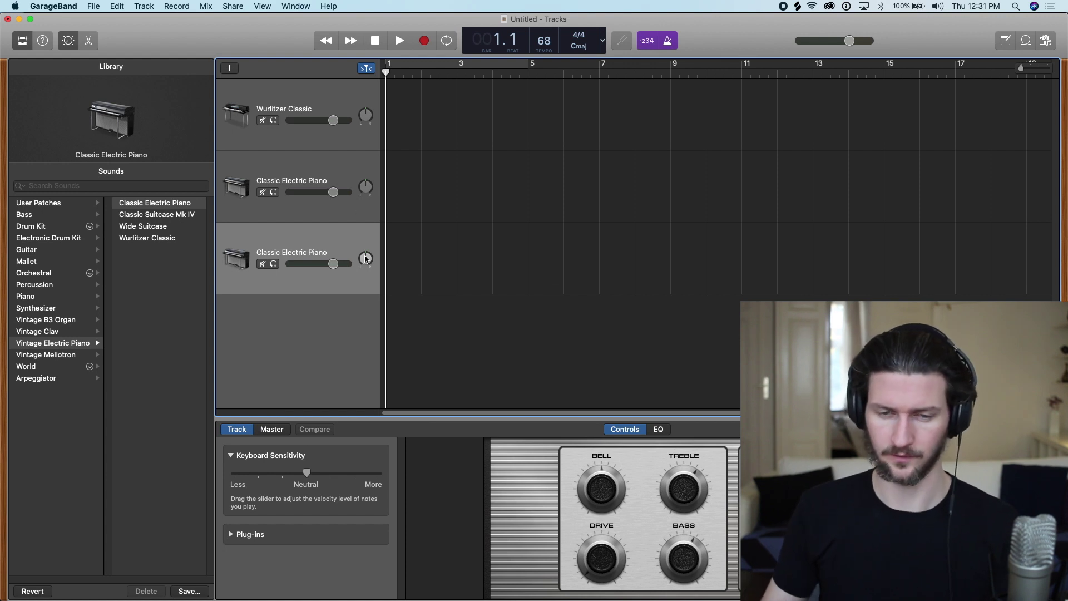
Delete the two Classic Electric Piano tracks and the Wurlitzer Classic track, emptying the project
{"action": "key", "text": "super+BackSpace"}
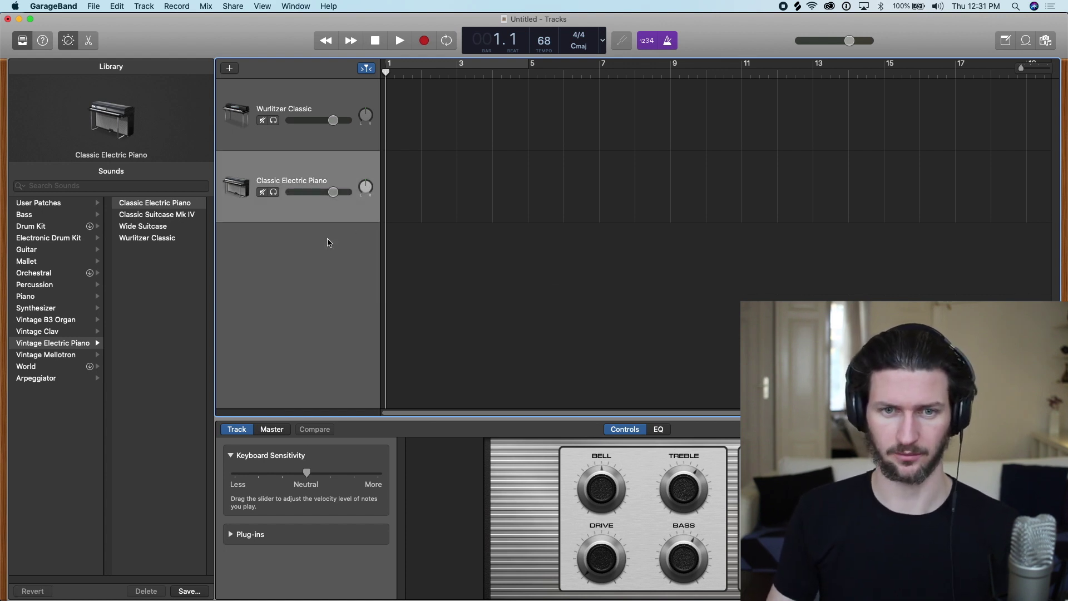
{"action": "key", "text": "super+BackSpace"}
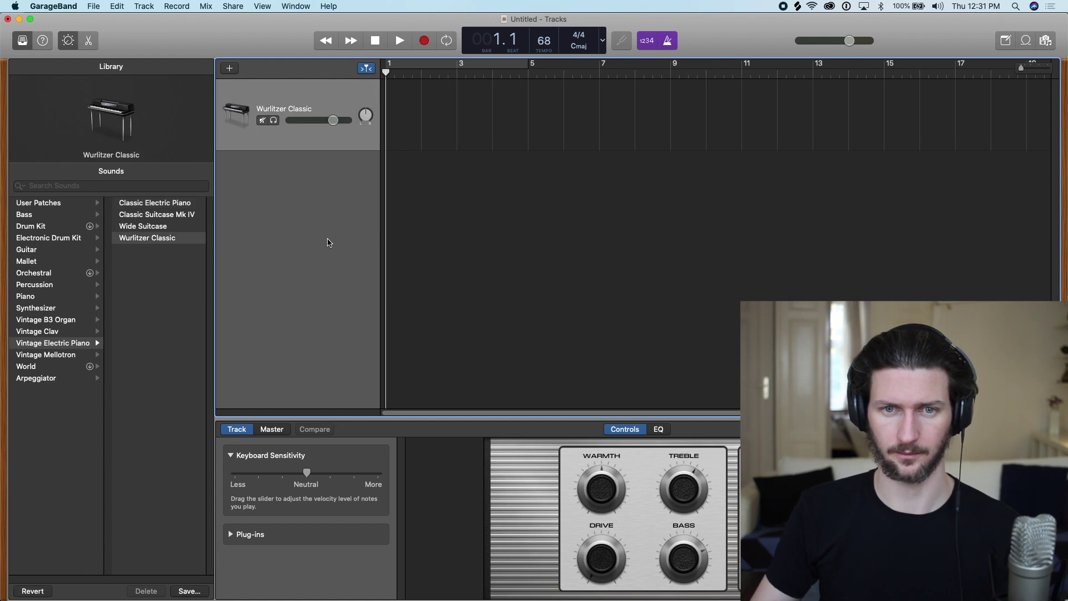
{"action": "key", "text": "super+BackSpace"}
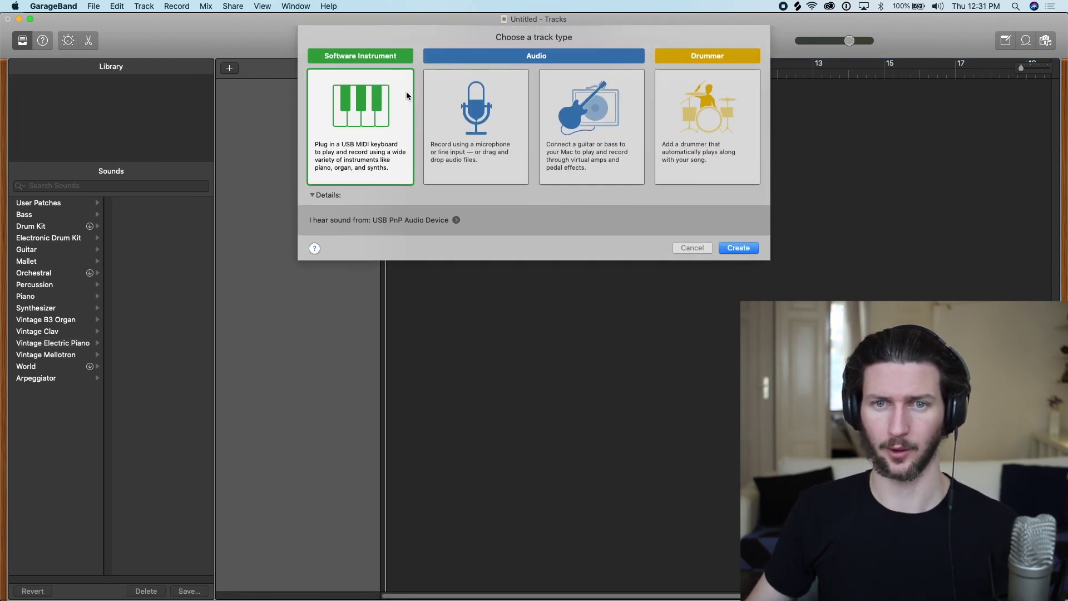
Create a new software instrument track with the Classic Electric Piano sound
{"action": "left_click", "coordinate": [740, 249]}
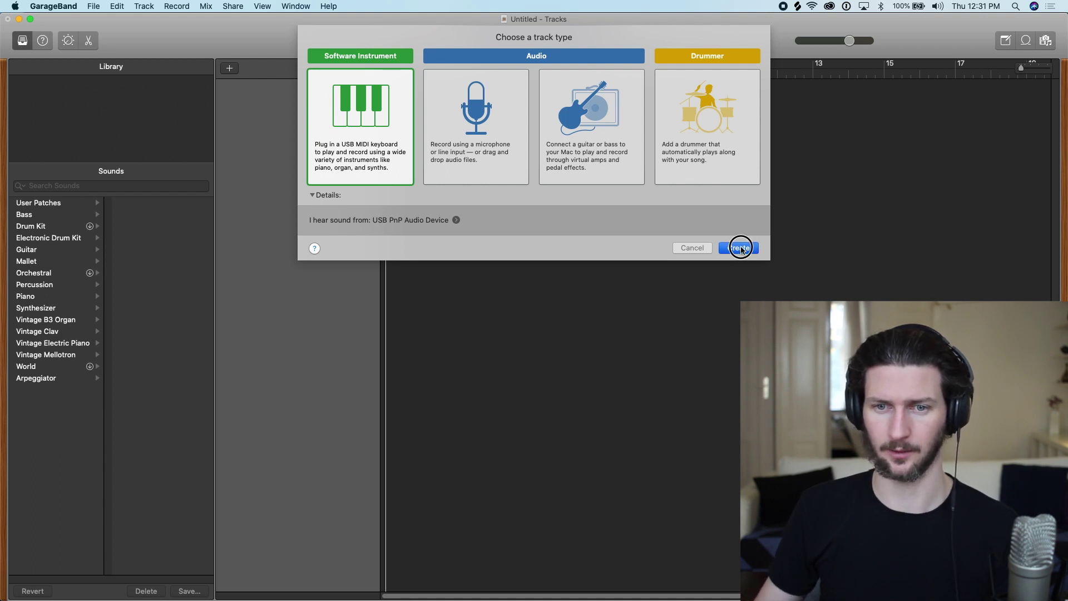
{"action": "left_click", "coordinate": [742, 249]}
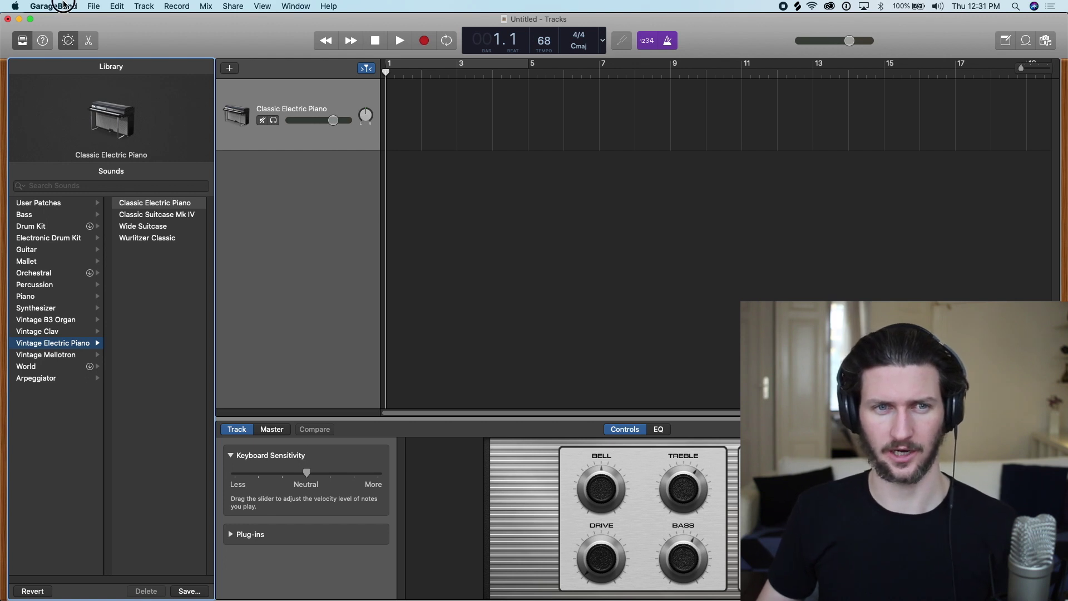
{"action": "left_click", "coordinate": [63, 6]}
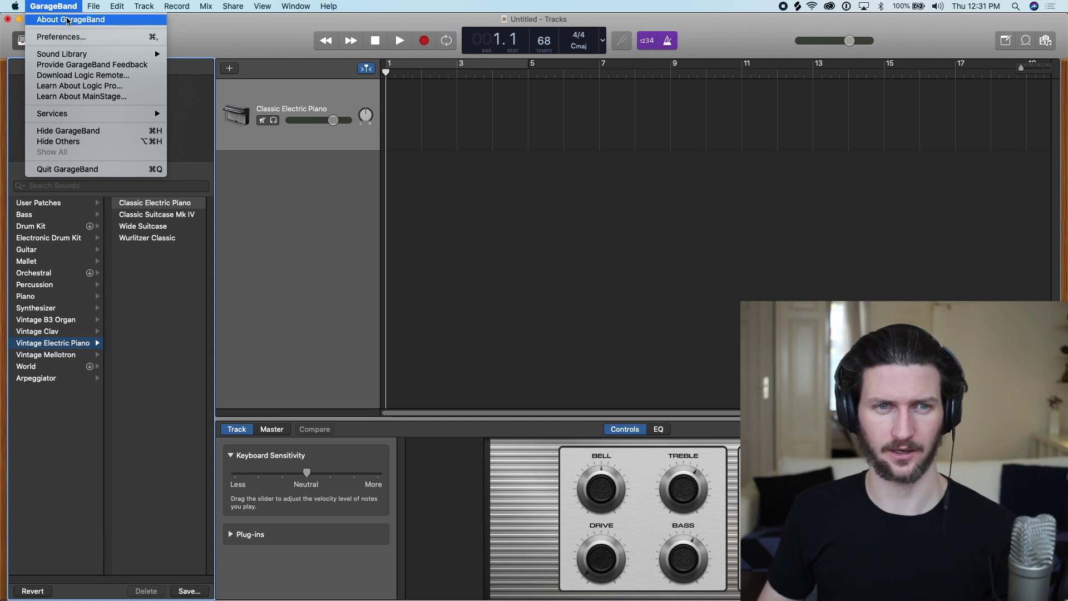
{"action": "left_click", "coordinate": [65, 36]}
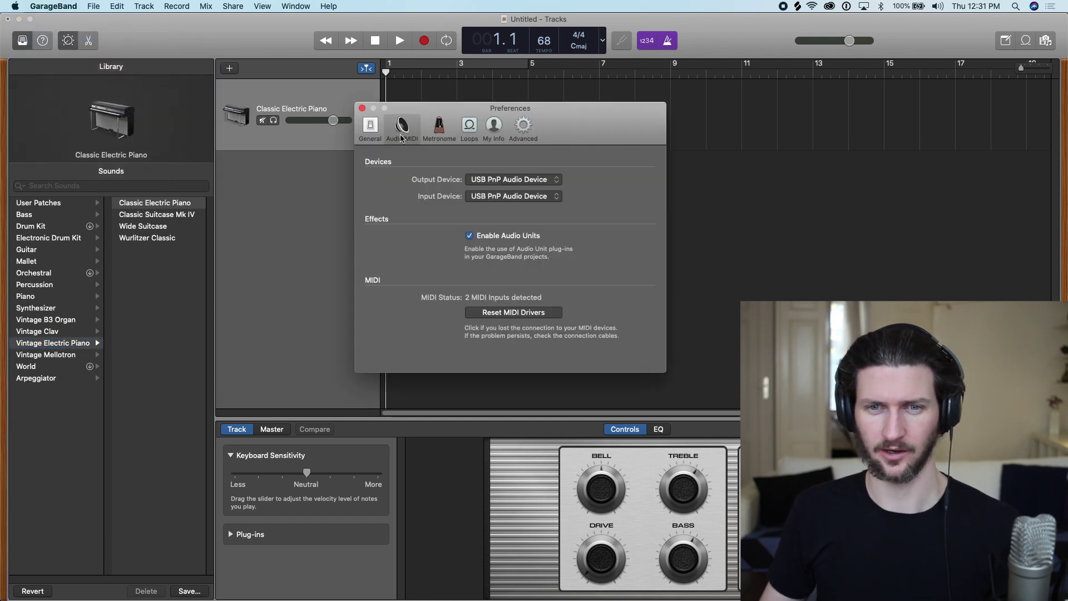
{"action": "left_click", "coordinate": [369, 132]}
{"action": "left_click", "coordinate": [402, 131]}
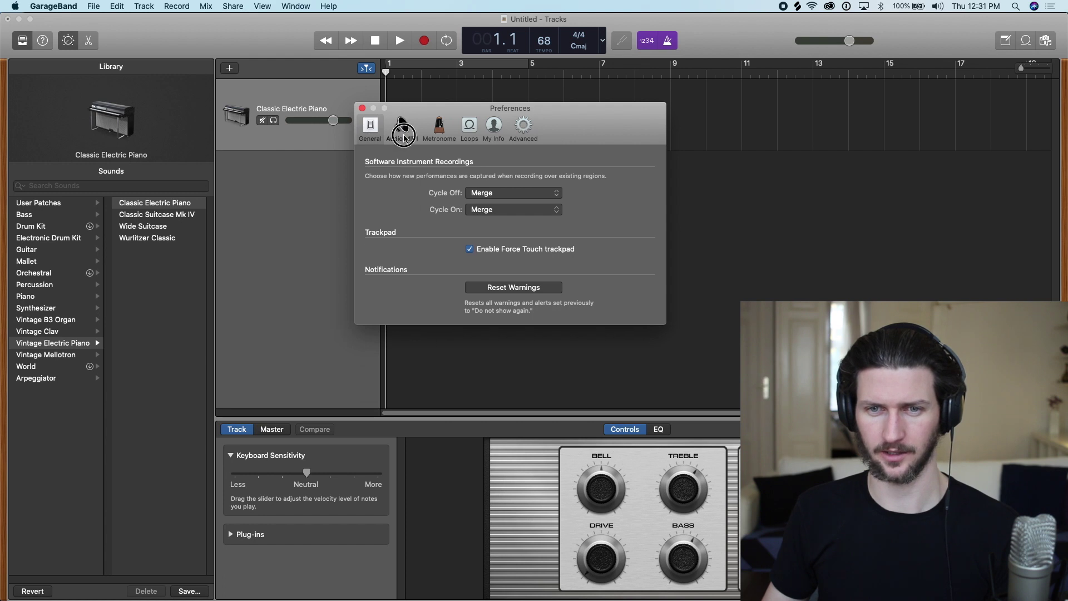
{"action": "left_click", "coordinate": [436, 132]}
{"action": "left_click", "coordinate": [458, 136]}
{"action": "left_click", "coordinate": [494, 132]}
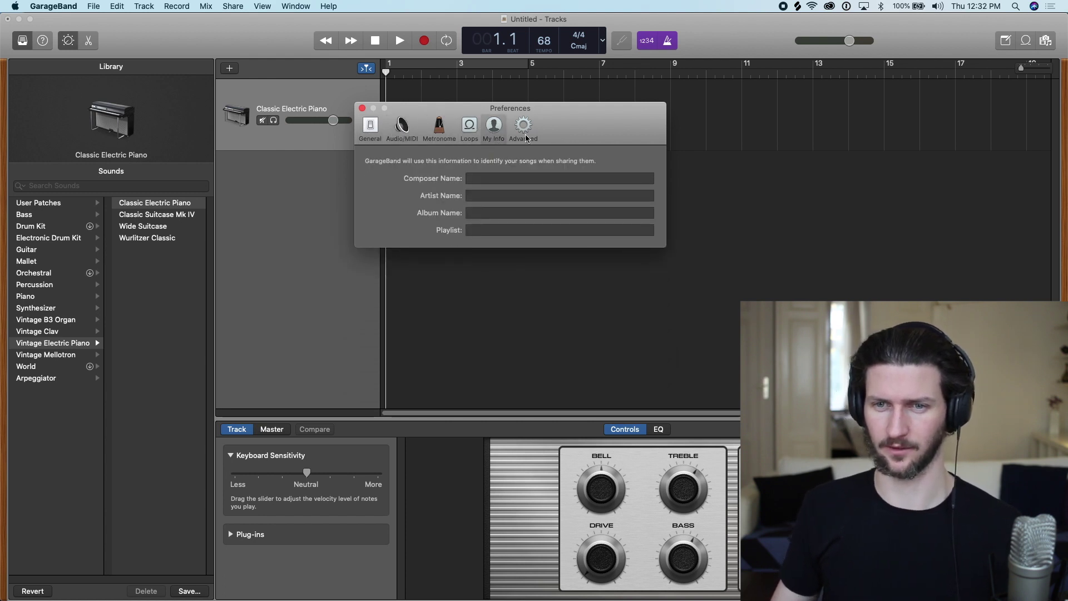
{"action": "left_click", "coordinate": [524, 133]}
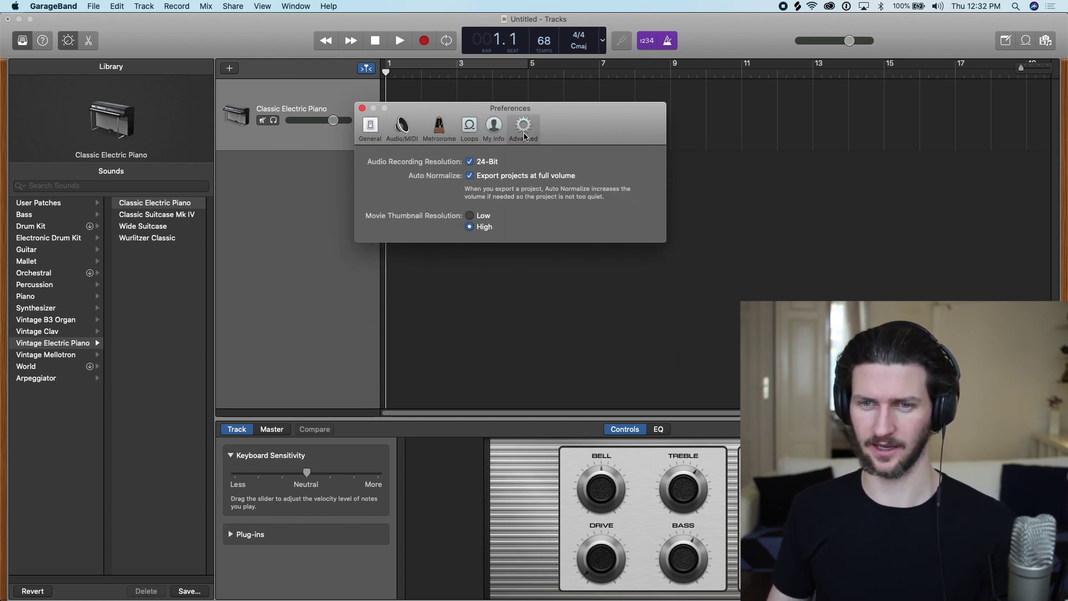
{"action": "left_click", "coordinate": [400, 132]}
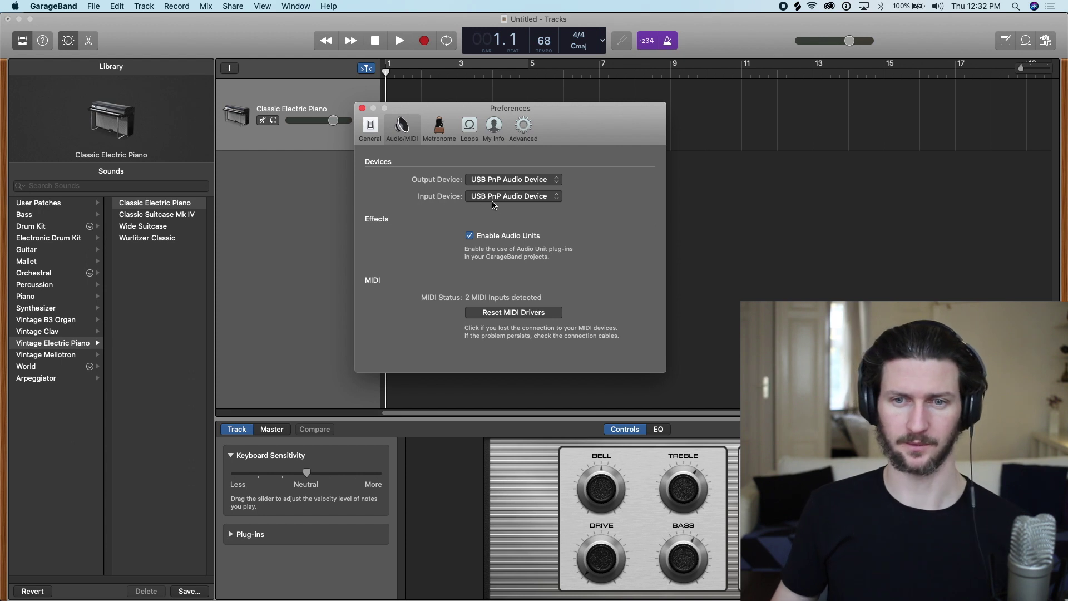
{"action": "key", "text": "super+w"}
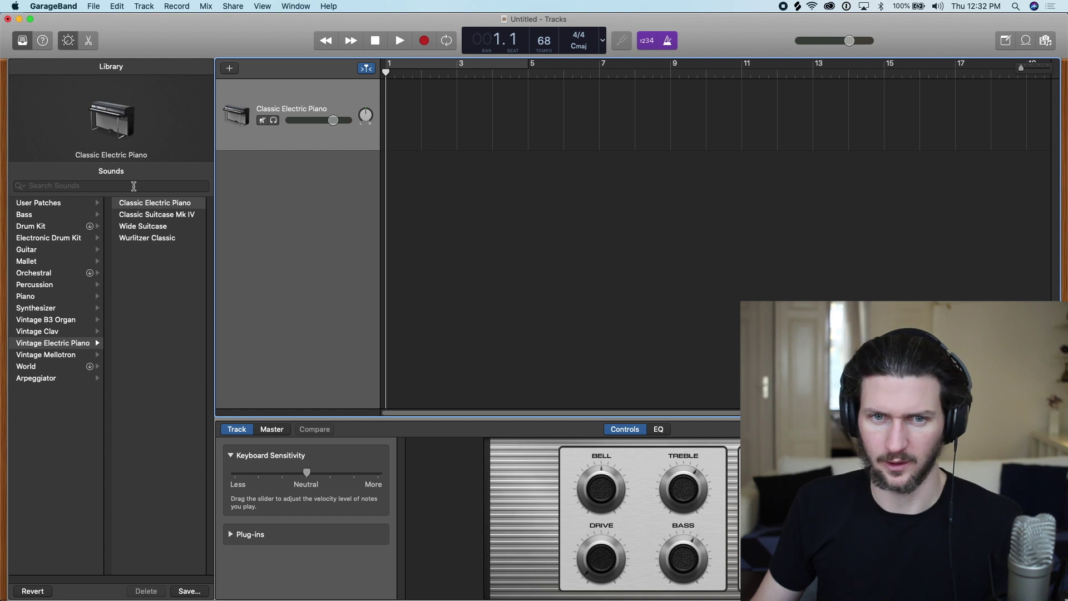
Try the Fingerstyle Bass sound, then load Steinway Grand Piano on the track
{"action": "left_click", "coordinate": [79, 215]}
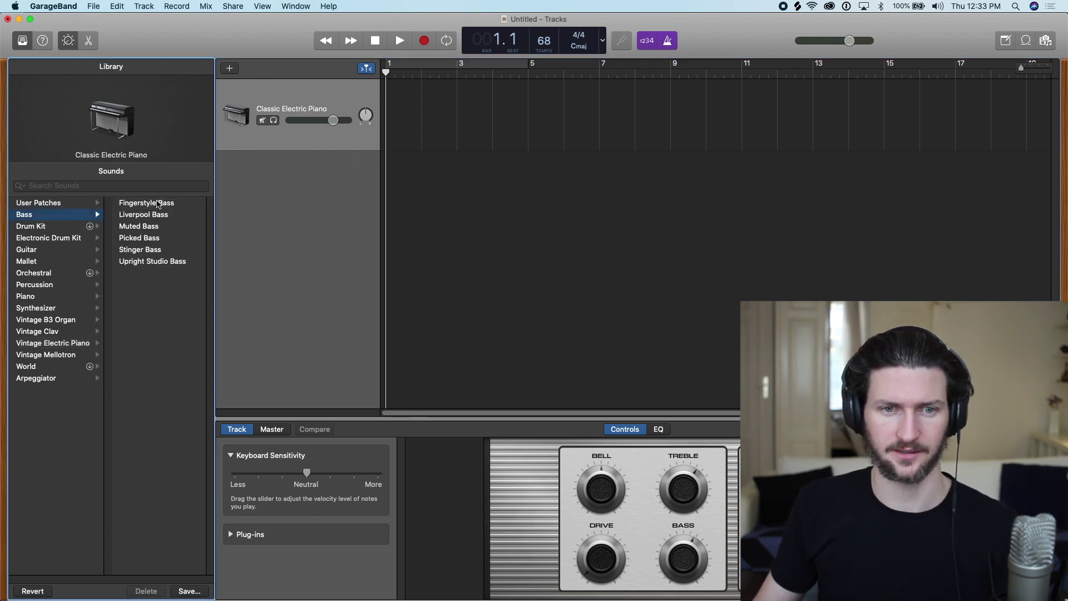
{"action": "left_click", "coordinate": [160, 204]}
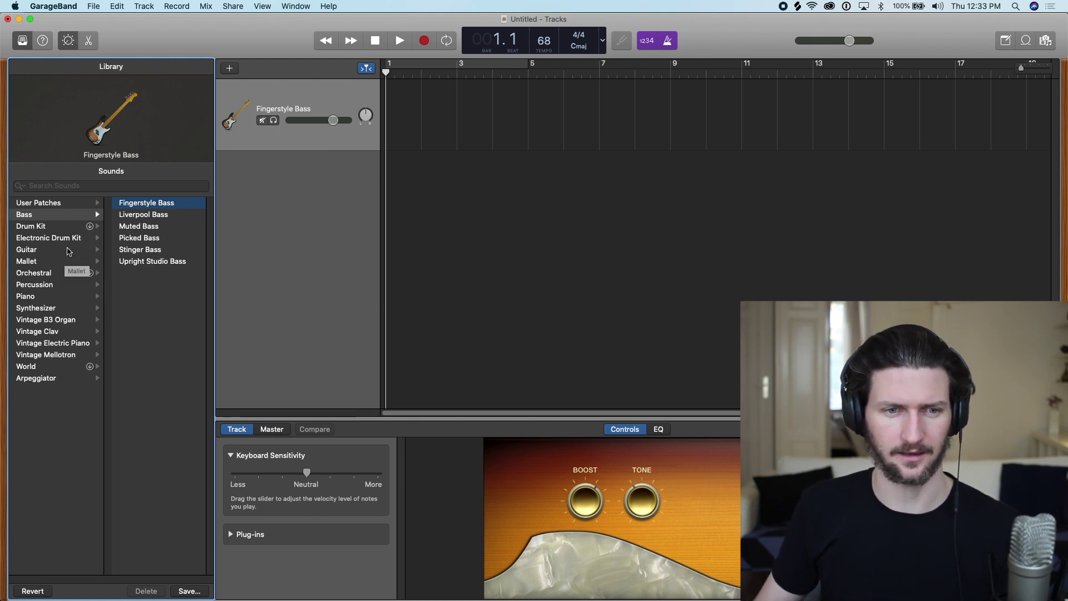
{"action": "left_click", "coordinate": [66, 298]}
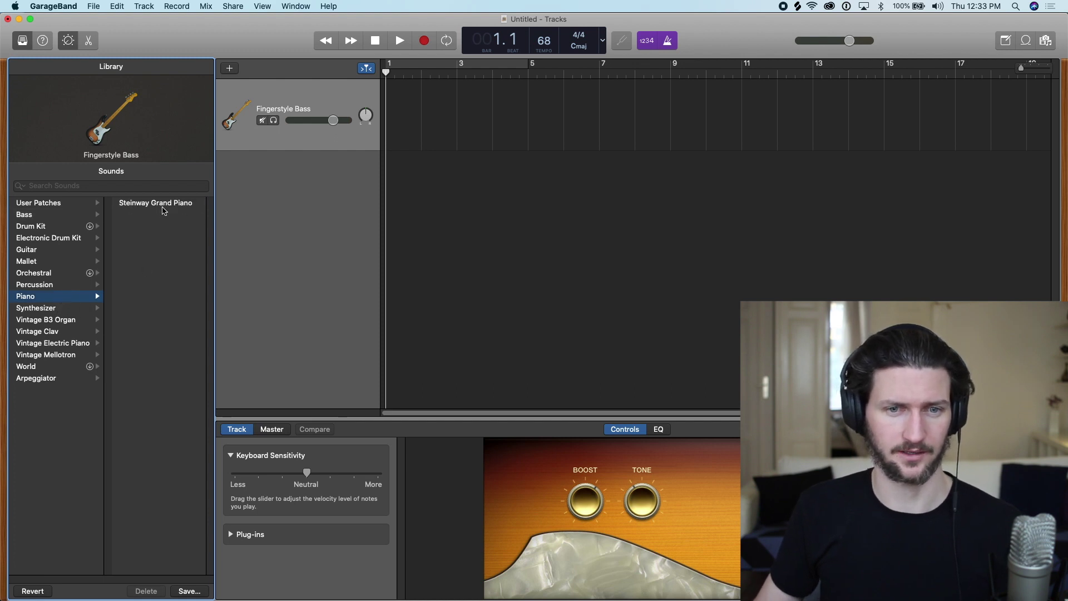
{"action": "left_click", "coordinate": [161, 204]}
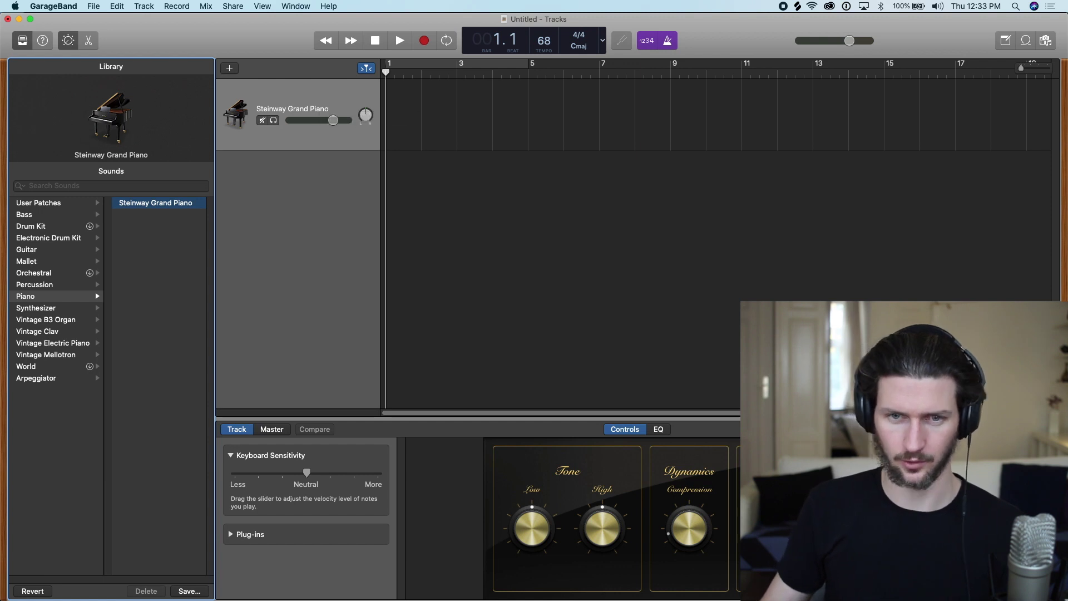
{"action": "left_click", "coordinate": [336, 96]}
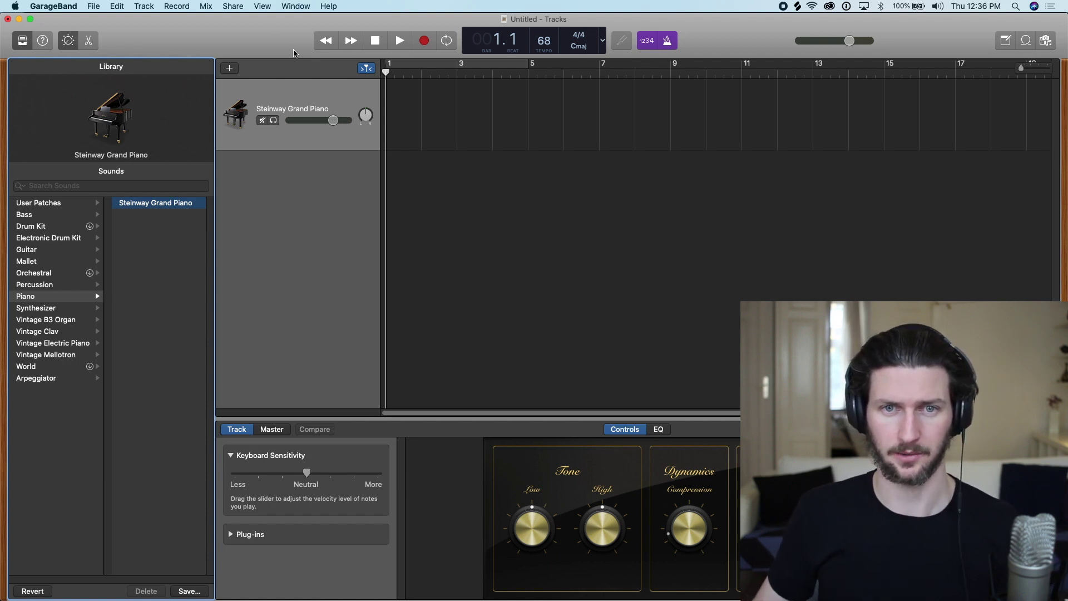
Show the Musical Typing keyboard, move it aside, and play a note with J
{"action": "left_click", "coordinate": [299, 5]}
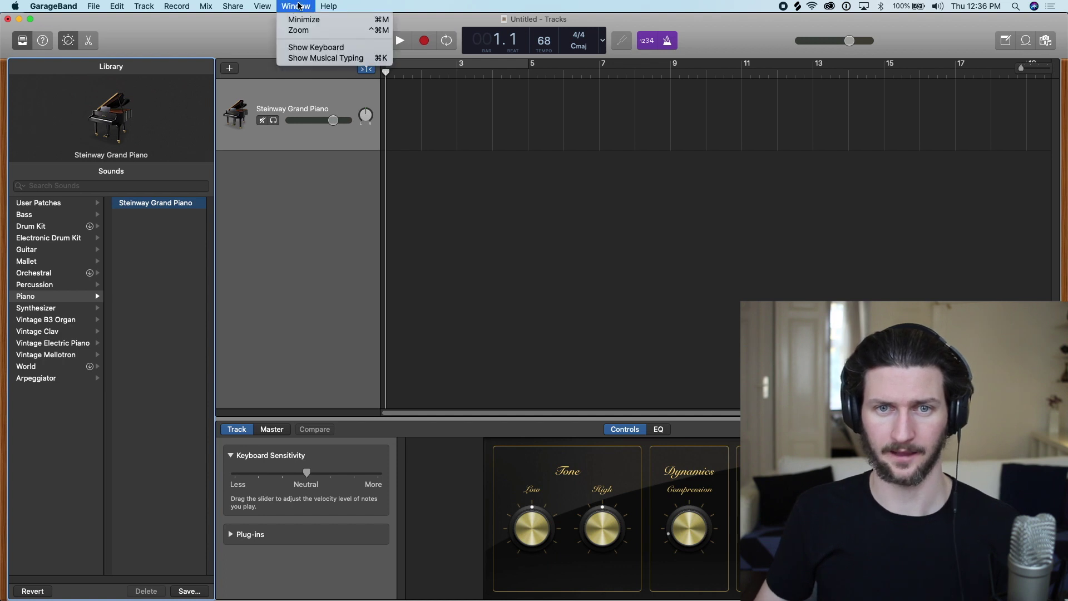
{"action": "left_click", "coordinate": [310, 58]}
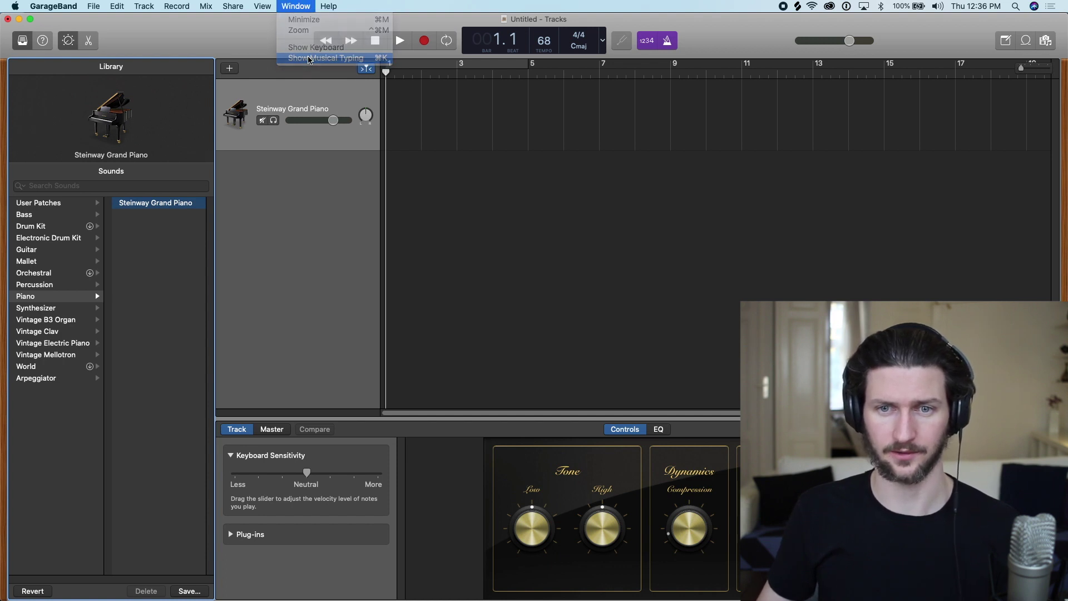
{"action": "left_click_drag", "start_coordinate": [444, 345], "coordinate": [556, 214]}
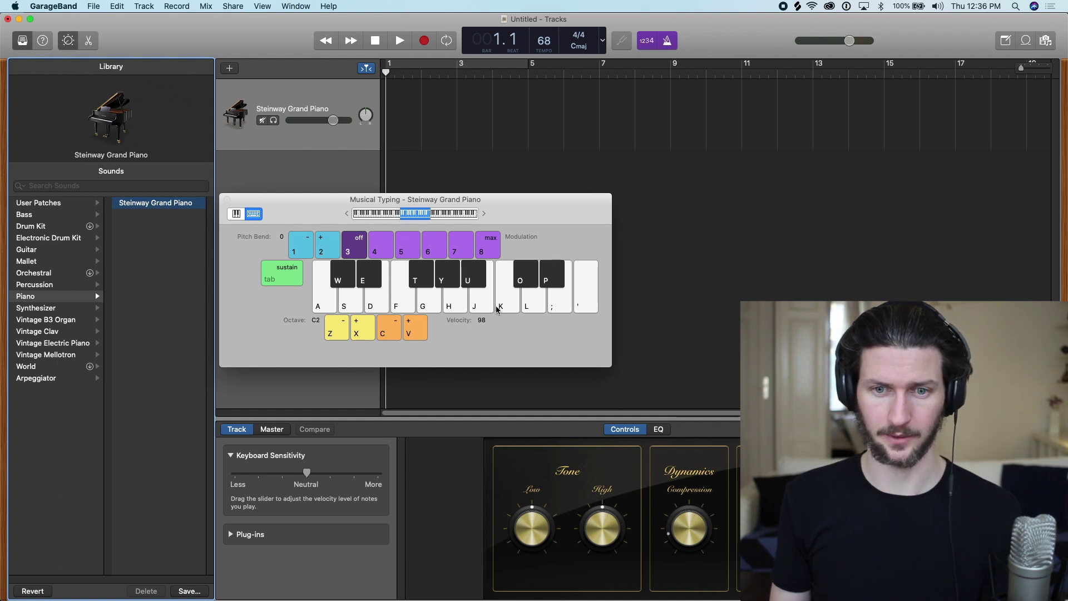
{"action": "key", "text": "j"}
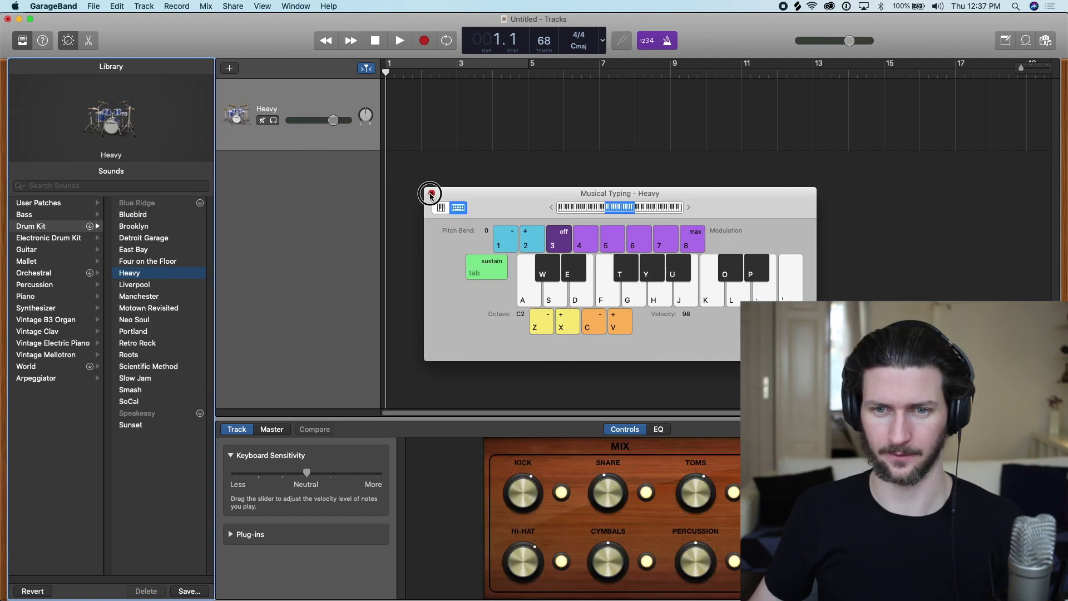
Close Musical Typing and switch the track back to Steinway Grand Piano
{"action": "left_click", "coordinate": [431, 195]}
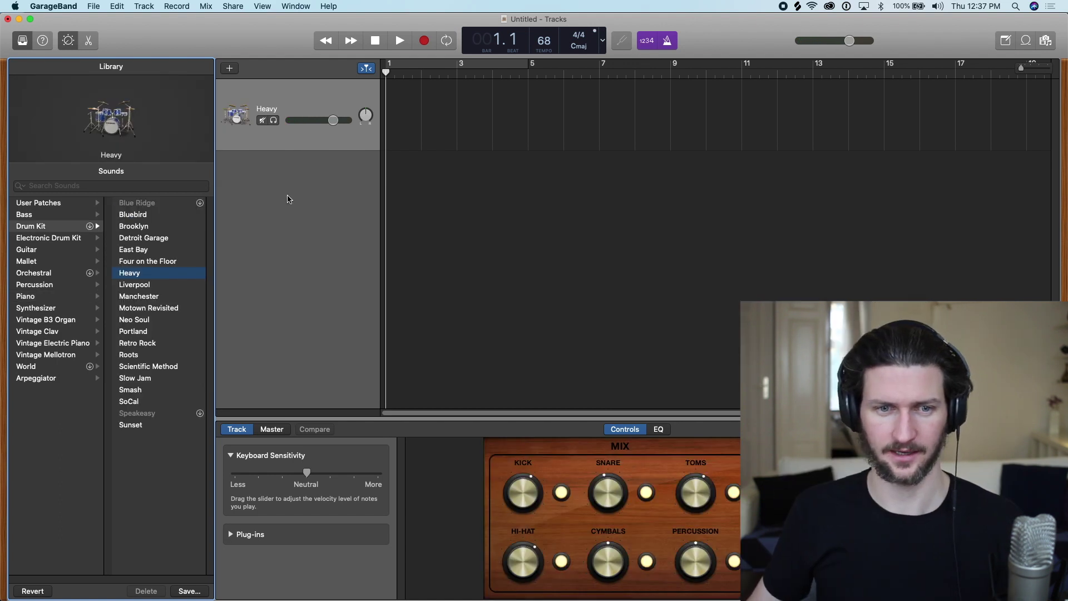
{"action": "left_click", "coordinate": [66, 297]}
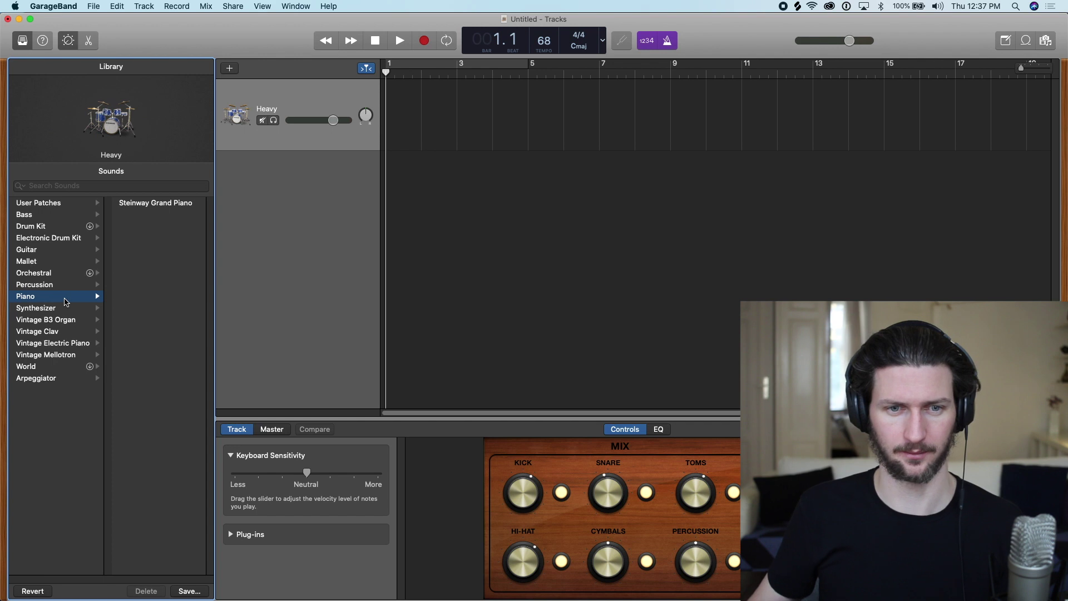
{"action": "left_click", "coordinate": [148, 206]}
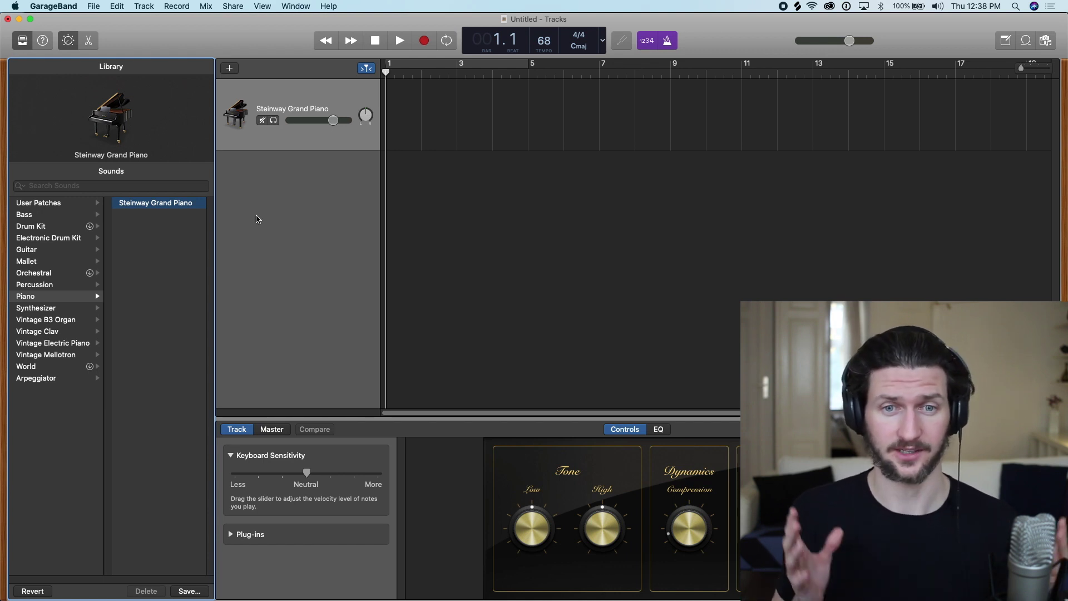
Browse the Library sound categories and set the track to Seventies Clav
{"action": "left_click", "coordinate": [41, 216]}
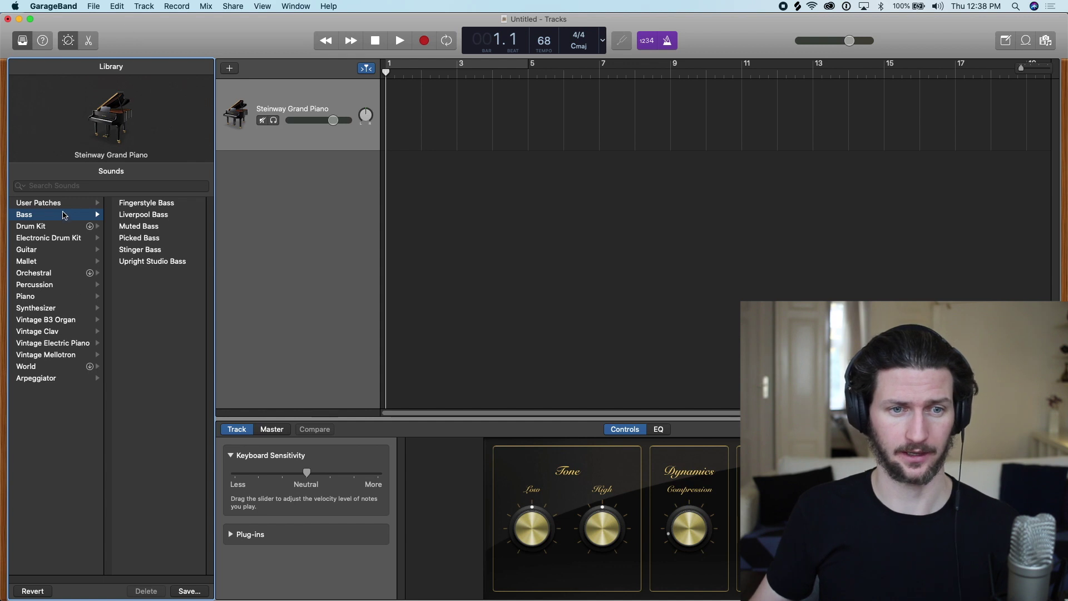
{"action": "left_click", "coordinate": [59, 227]}
{"action": "left_click", "coordinate": [58, 240]}
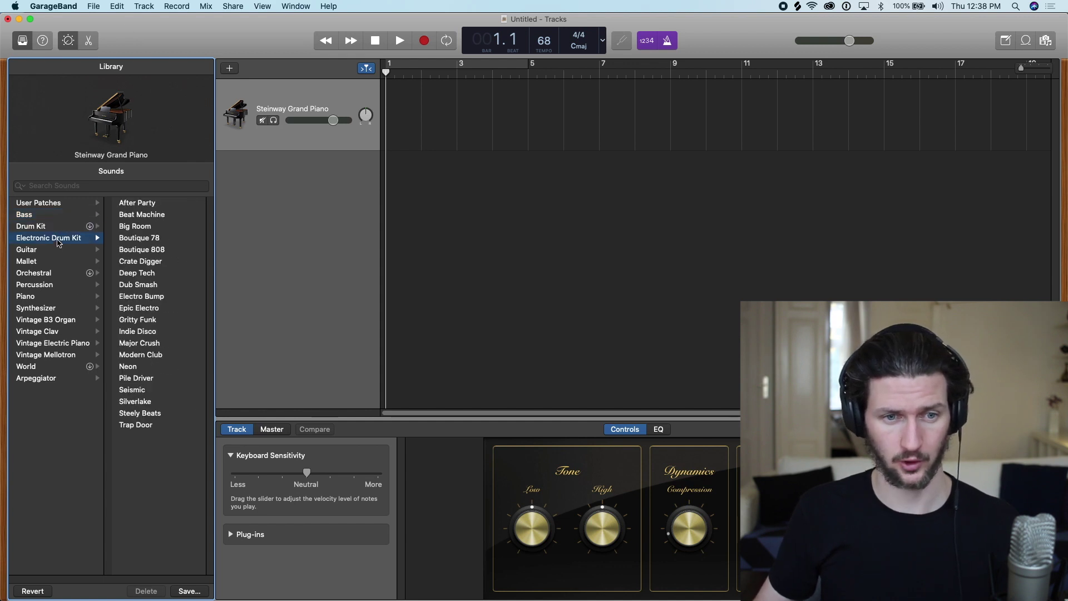
{"action": "left_click", "coordinate": [48, 250]}
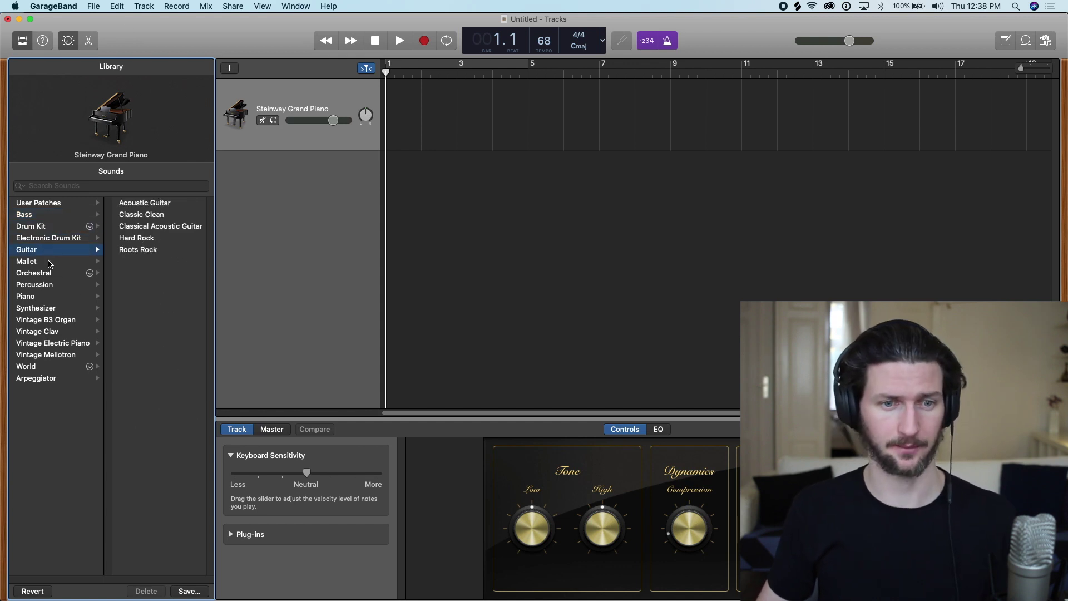
{"action": "left_click", "coordinate": [33, 380]}
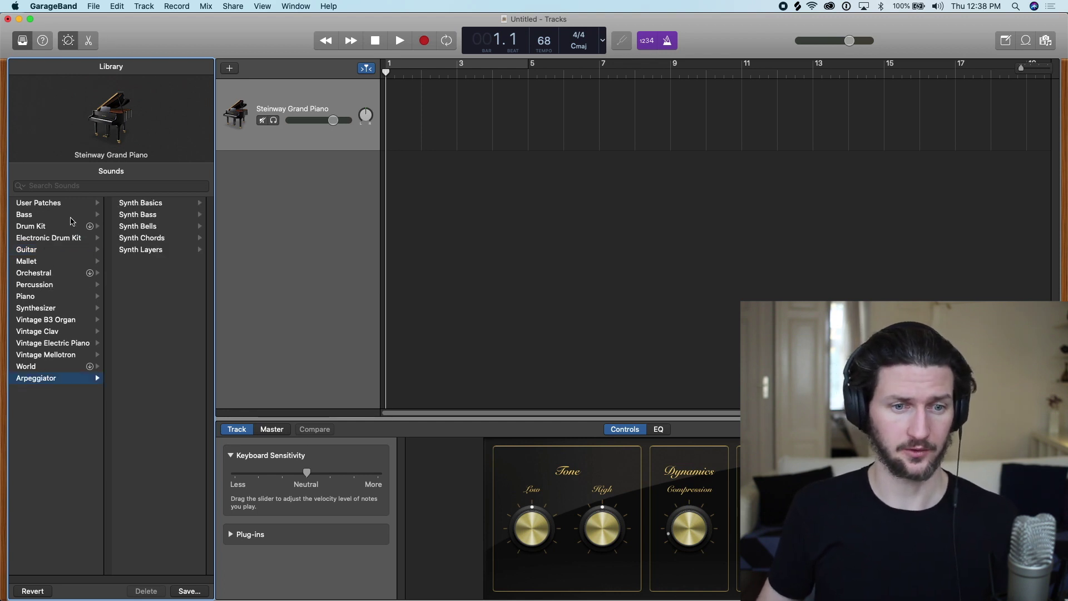
{"action": "left_click", "coordinate": [78, 345]}
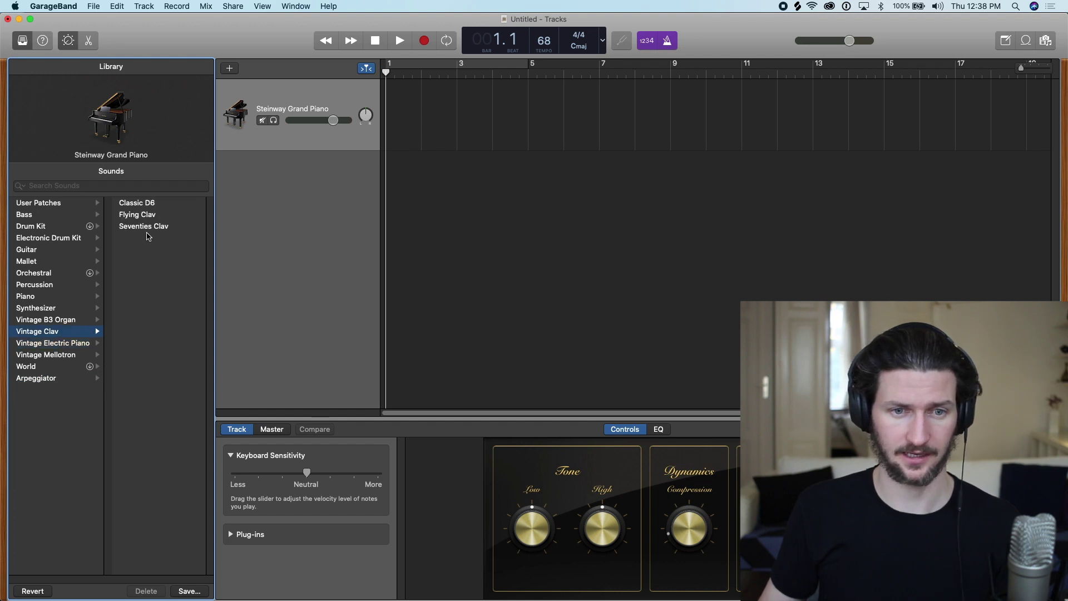
{"action": "left_click", "coordinate": [147, 227]}
{"action": "left_click", "coordinate": [61, 262]}
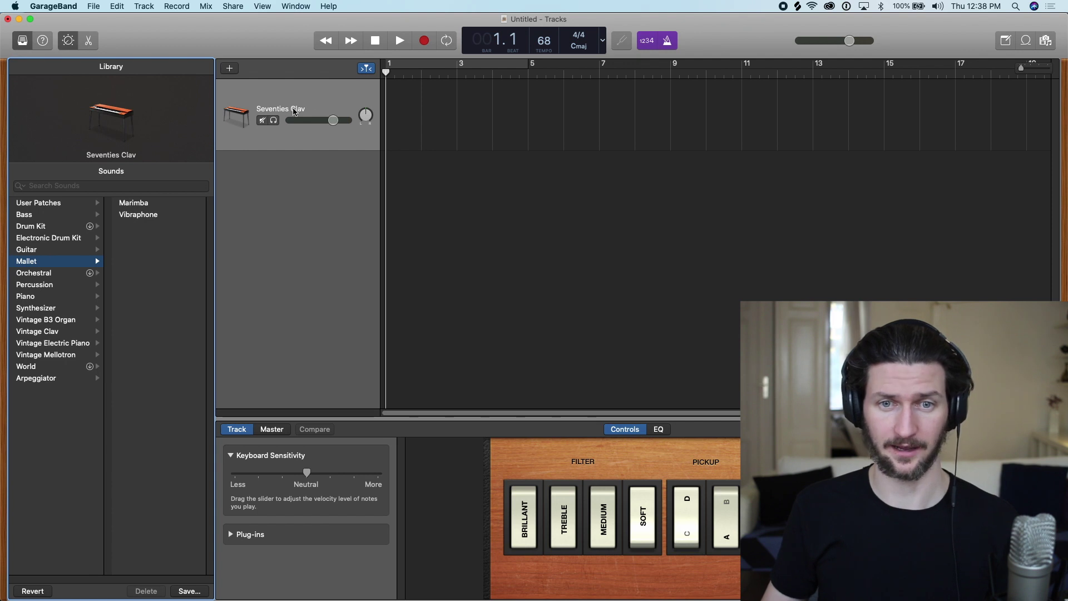
{"action": "left_click", "coordinate": [313, 258]}
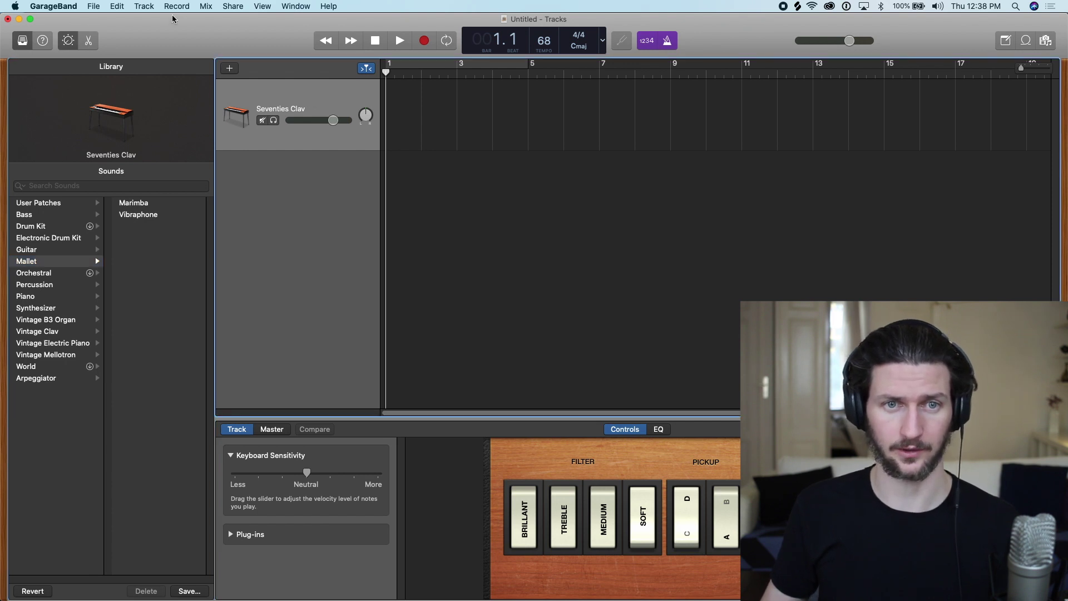
{"action": "left_click", "coordinate": [144, 6]}
Add a second software instrument track and set it to the Bluebird drum kit
{"action": "left_click", "coordinate": [158, 19]}
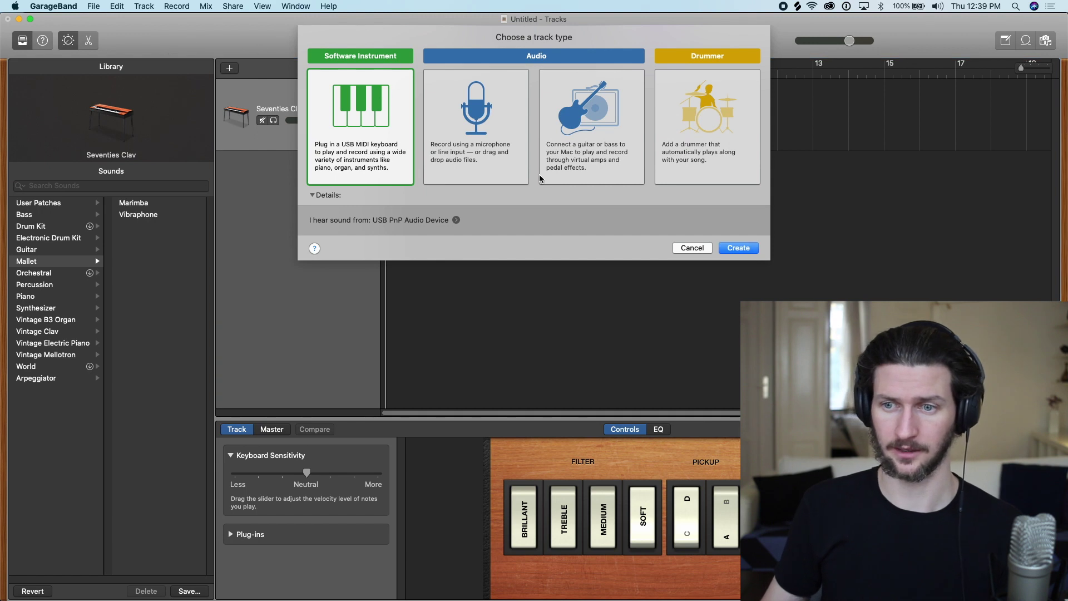
{"action": "left_click", "coordinate": [747, 249]}
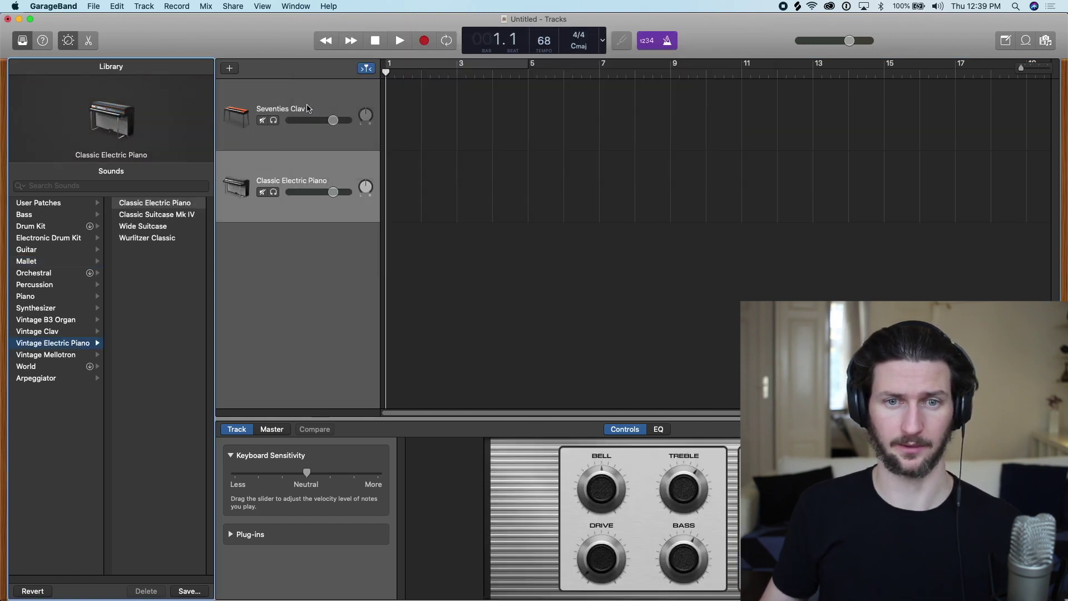
{"action": "left_click", "coordinate": [318, 104]}
{"action": "left_click", "coordinate": [318, 163]}
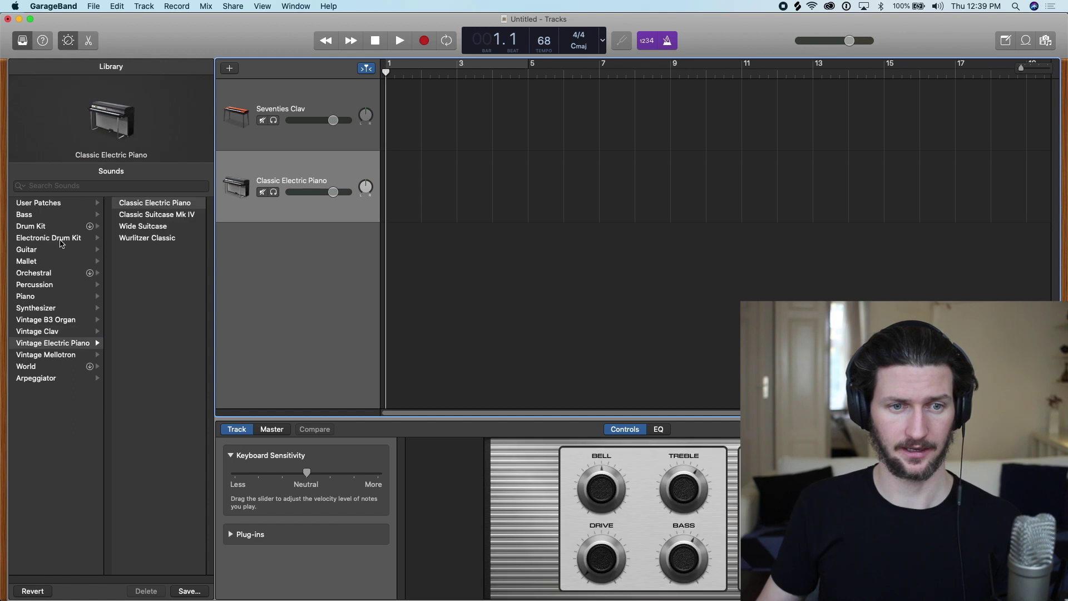
{"action": "left_click", "coordinate": [61, 227]}
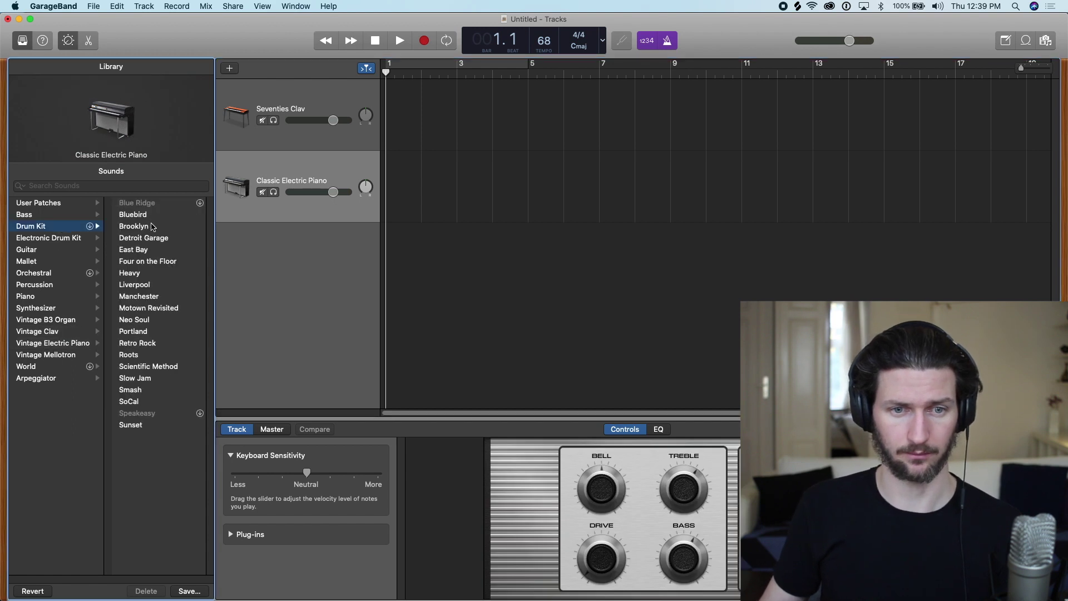
{"action": "left_click", "coordinate": [137, 214]}
{"action": "key", "text": "Up"}
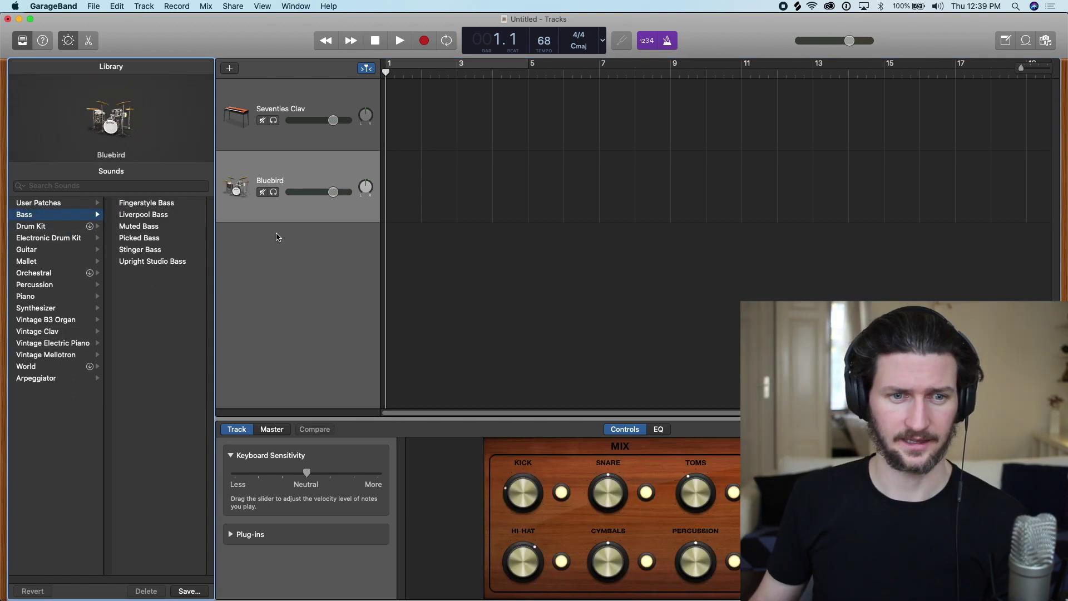
{"action": "key", "text": "Down"}
Add a third software instrument track set to Liverpool Bass
{"action": "left_click", "coordinate": [147, 6]}
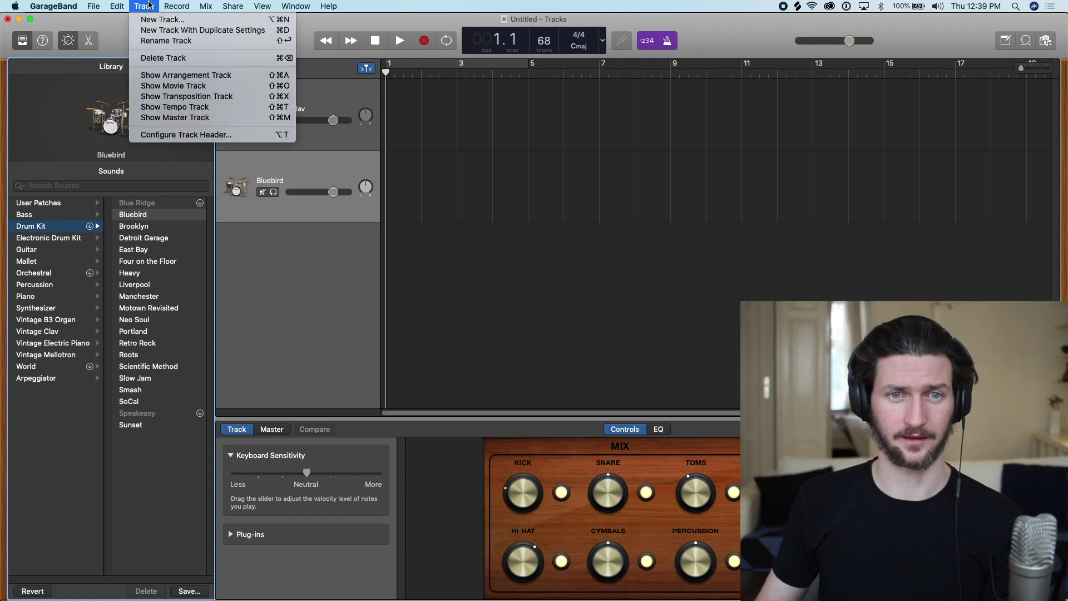
{"action": "left_click", "coordinate": [159, 20]}
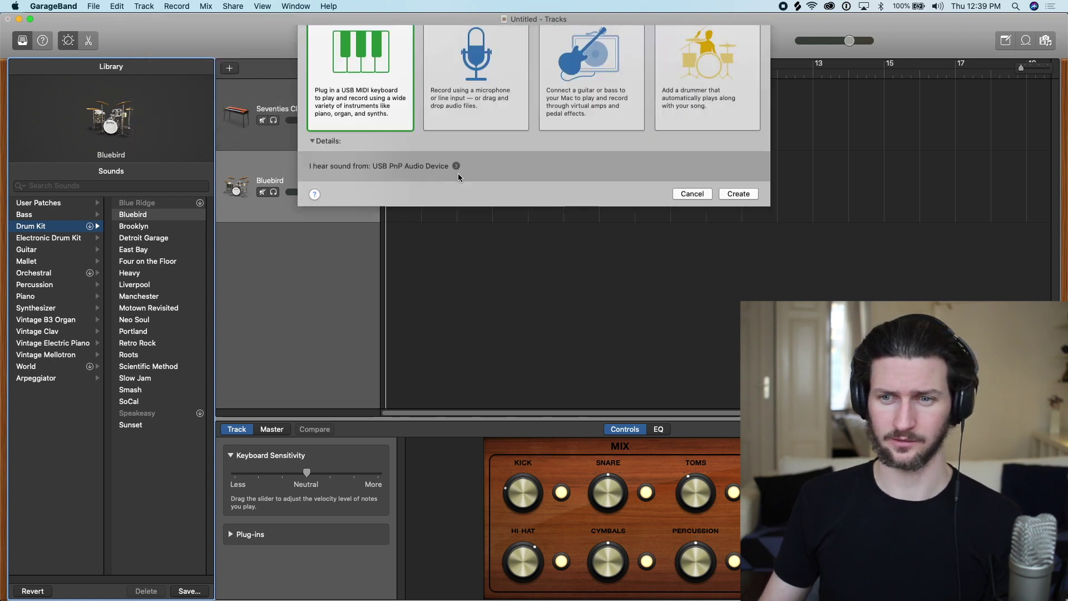
{"action": "left_click", "coordinate": [740, 249]}
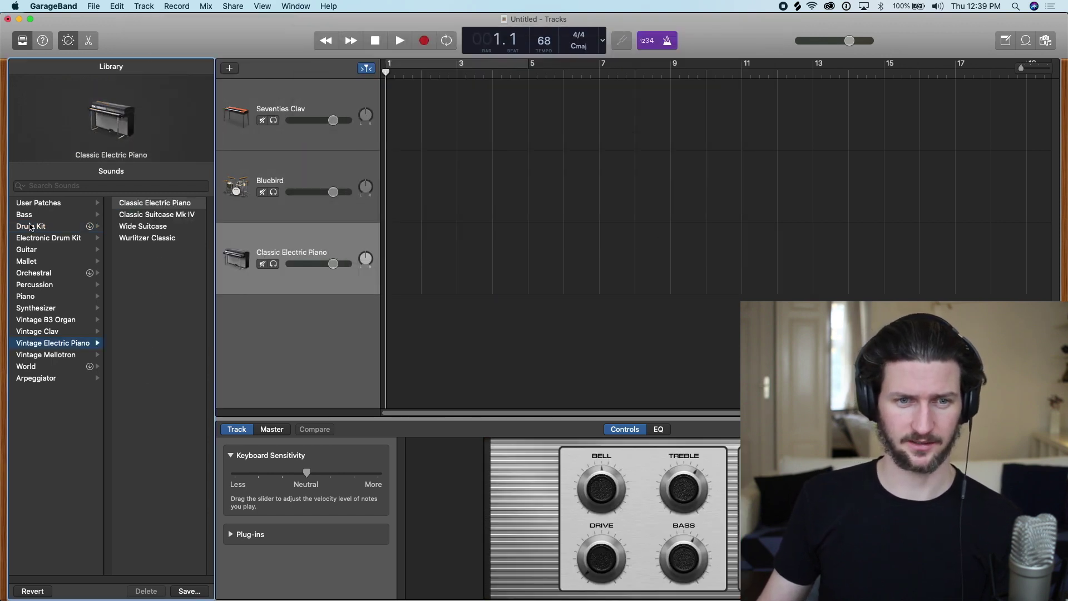
{"action": "left_click", "coordinate": [33, 215]}
{"action": "left_click", "coordinate": [165, 219]}
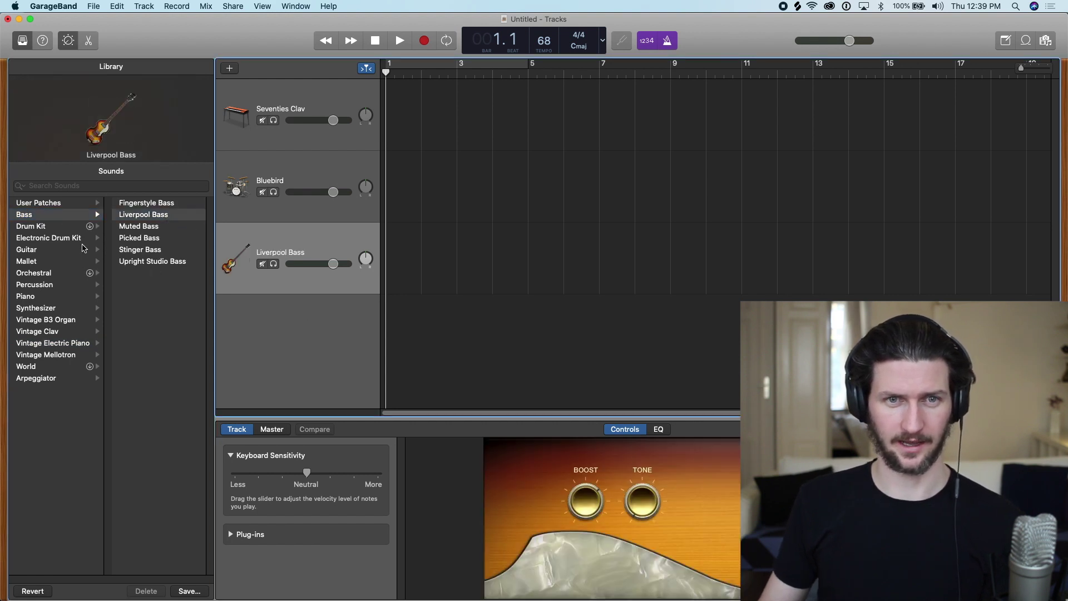
Add a fourth track using the Synthesizer Bell sound Air Bells, then reselect Seventies Clav
{"action": "left_click", "coordinate": [145, 6]}
{"action": "left_click", "coordinate": [158, 20]}
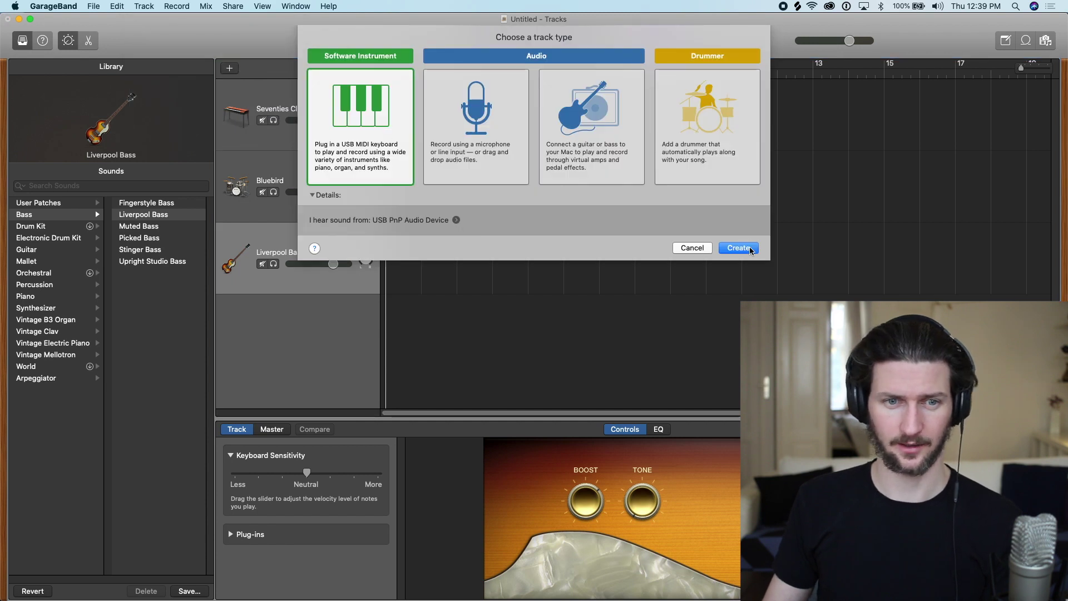
{"action": "left_click", "coordinate": [739, 249]}
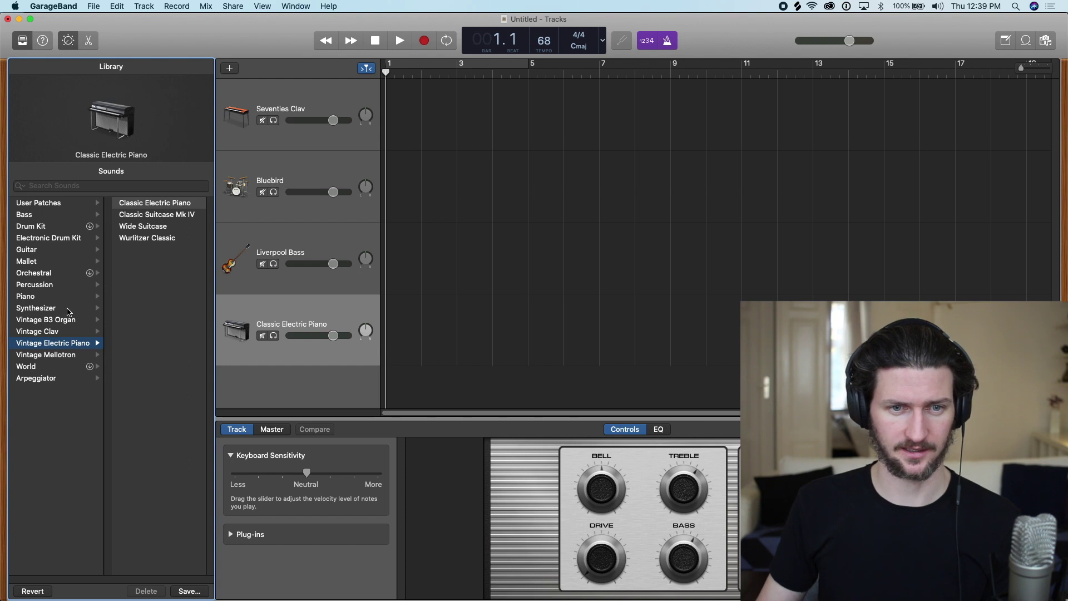
{"action": "left_click", "coordinate": [68, 310]}
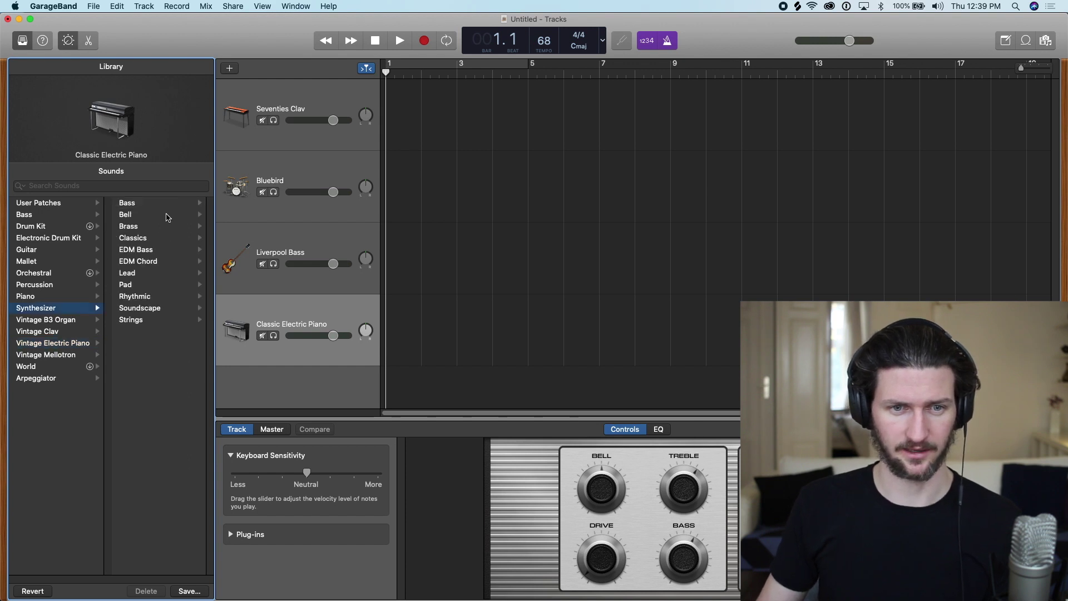
{"action": "left_click", "coordinate": [168, 216]}
{"action": "left_click", "coordinate": [167, 204]}
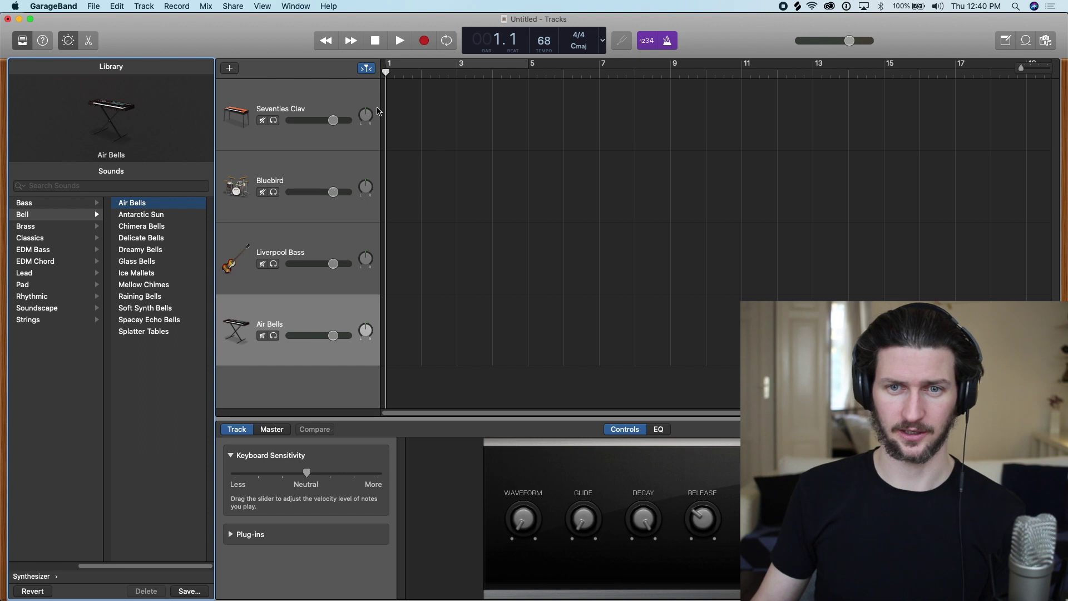
{"action": "left_click", "coordinate": [323, 103]}
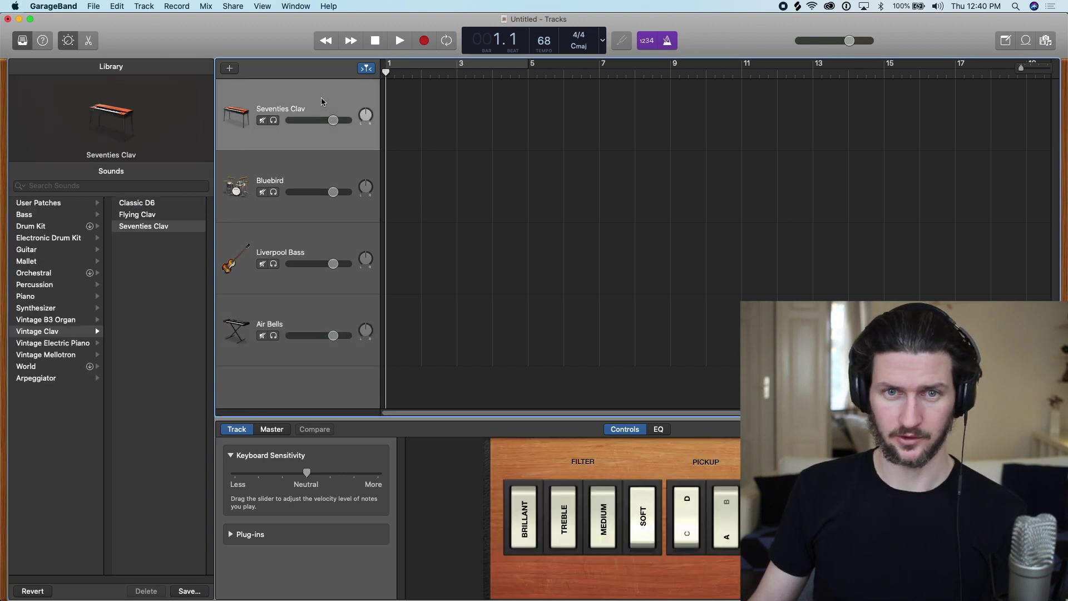
{"action": "left_click", "coordinate": [295, 6]}
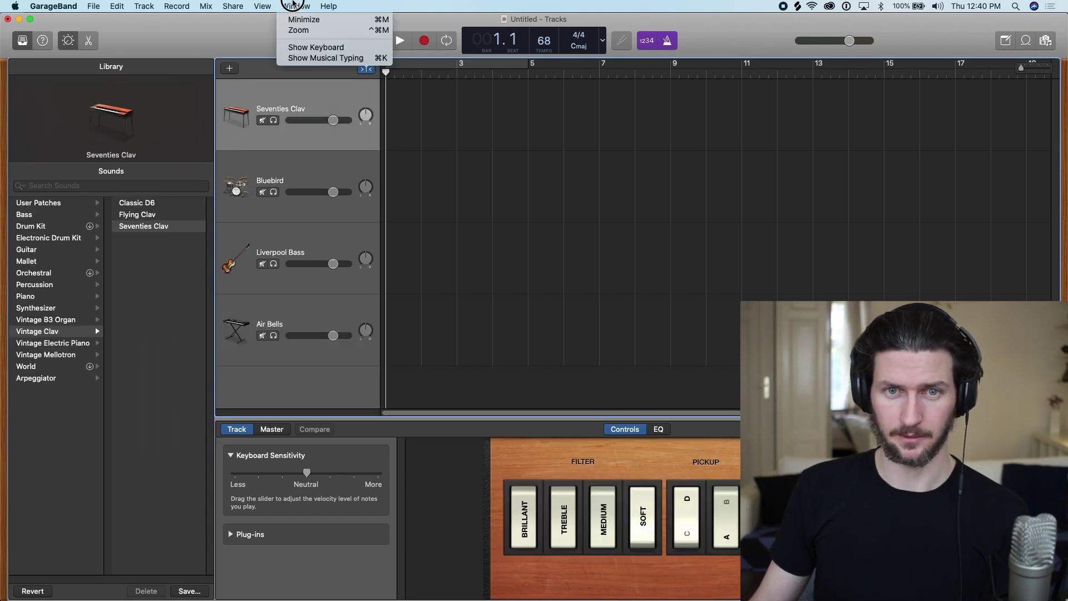
Show Musical Typing and audition the Bluebird, Liverpool Bass and Air Bells tracks
{"action": "left_click", "coordinate": [307, 59]}
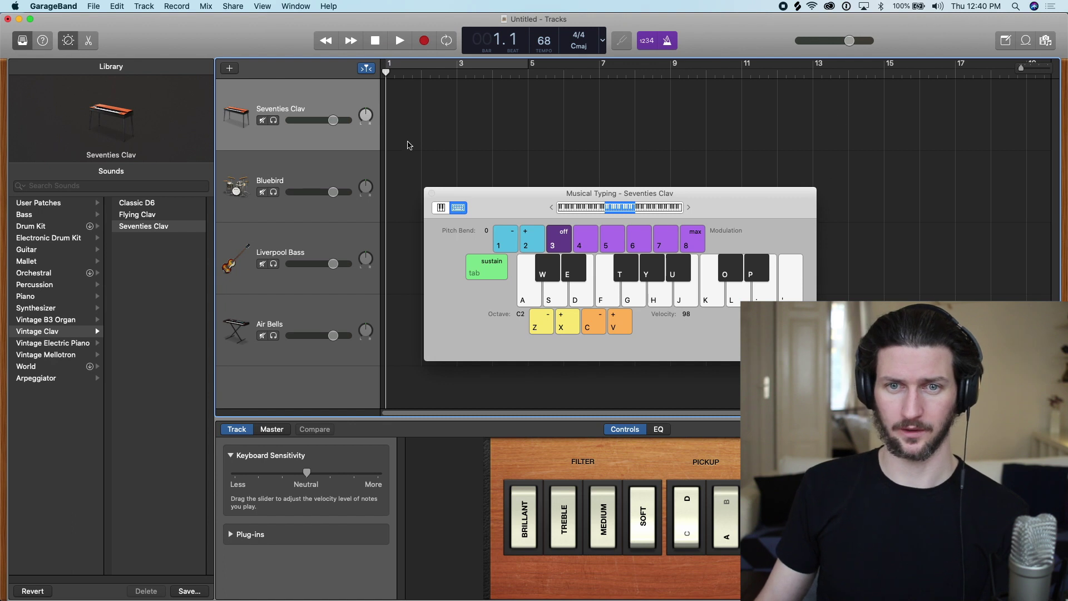
{"action": "left_click_drag", "start_coordinate": [386, 73], "coordinate": [315, 113]}
{"action": "left_click", "coordinate": [328, 175]}
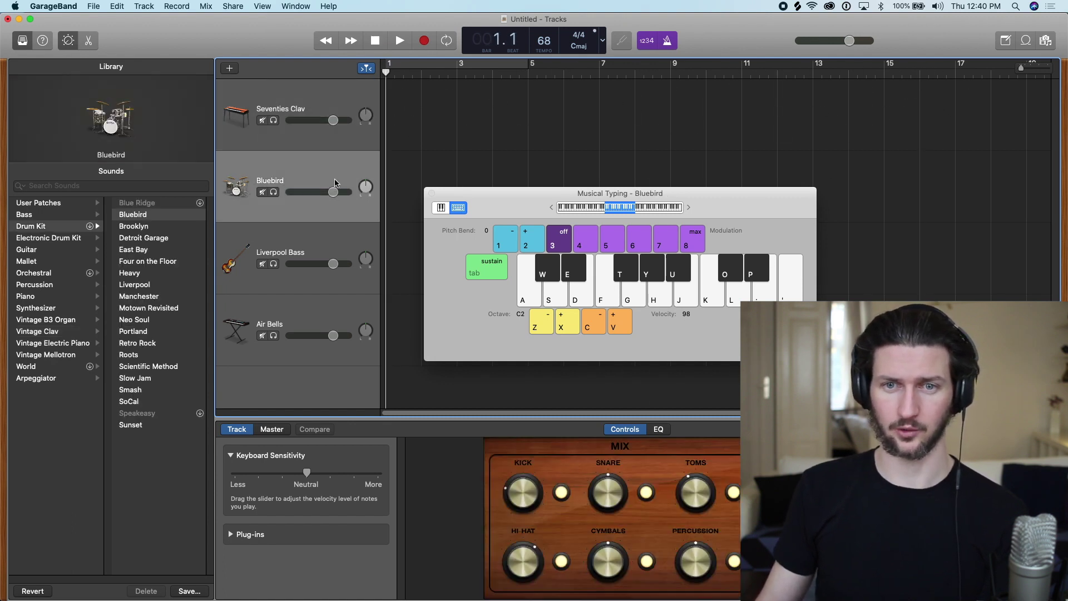
{"action": "left_click", "coordinate": [329, 236]}
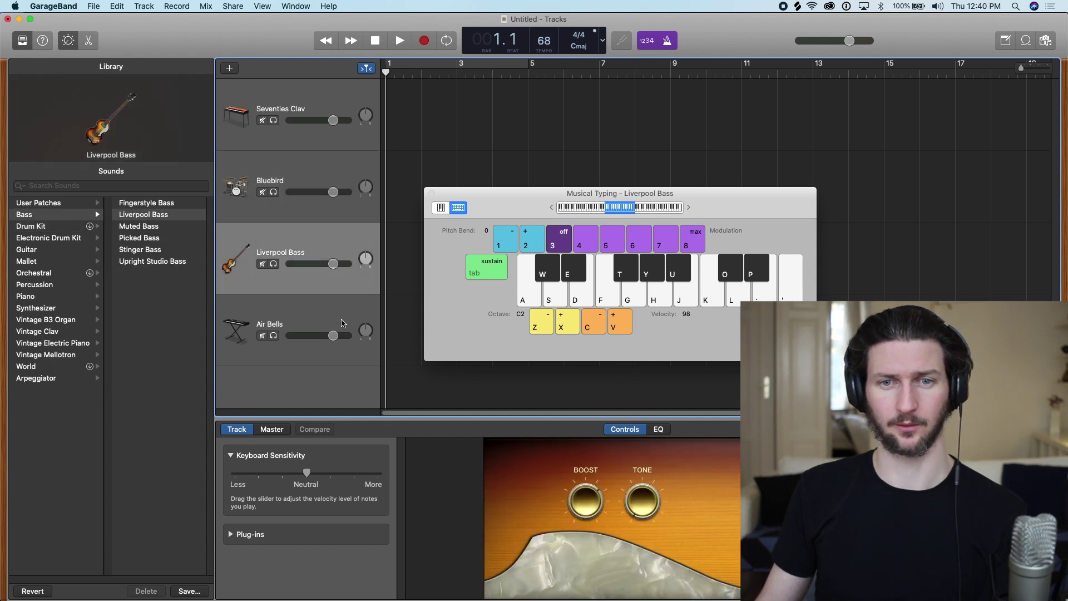
{"action": "left_click", "coordinate": [343, 324]}
{"action": "left_click_drag", "start_coordinate": [382, 81], "coordinate": [334, 128]}
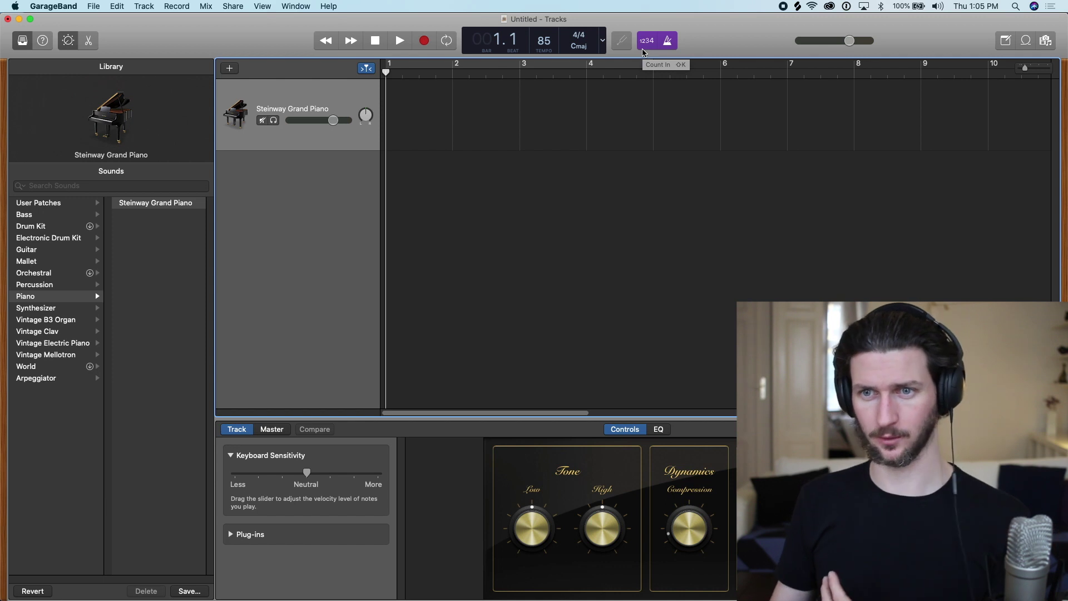
Record a take of piano chords on the Steinway Grand Piano track, stopping with Space
{"action": "left_click", "coordinate": [429, 44]}
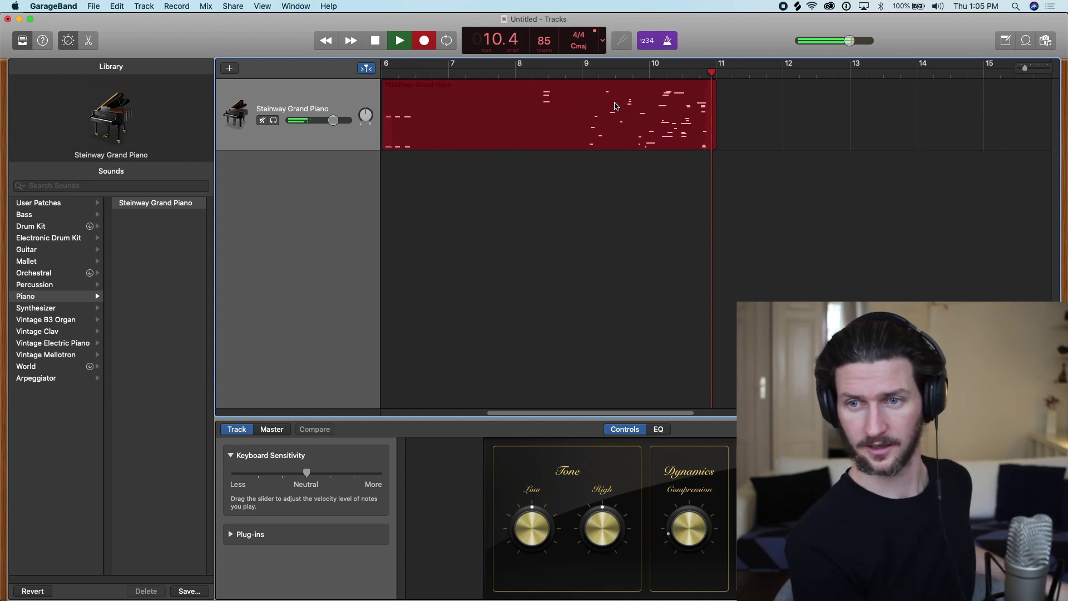
{"action": "key", "text": "space"}
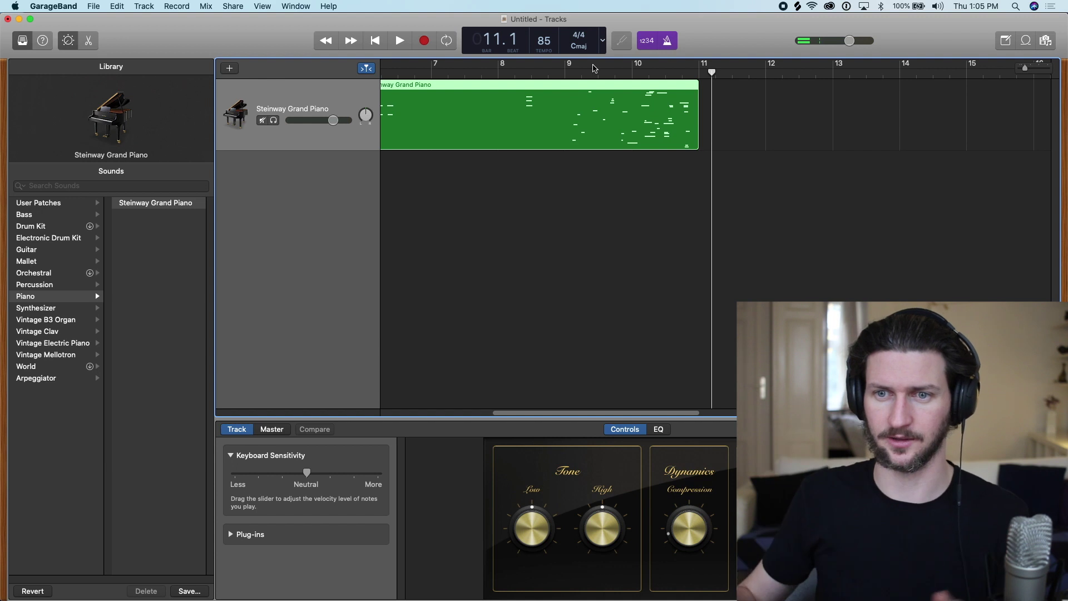
{"action": "left_click_drag", "start_coordinate": [564, 67], "coordinate": [479, 65]}
Turn off the bar 9–11 cycle, delete the recorded region, and return the playhead to bar 1
{"action": "scroll", "coordinate": [668, 167], "scroll_direction": "left", "scroll_amount": 3}
{"action": "left_click", "coordinate": [794, 72]}
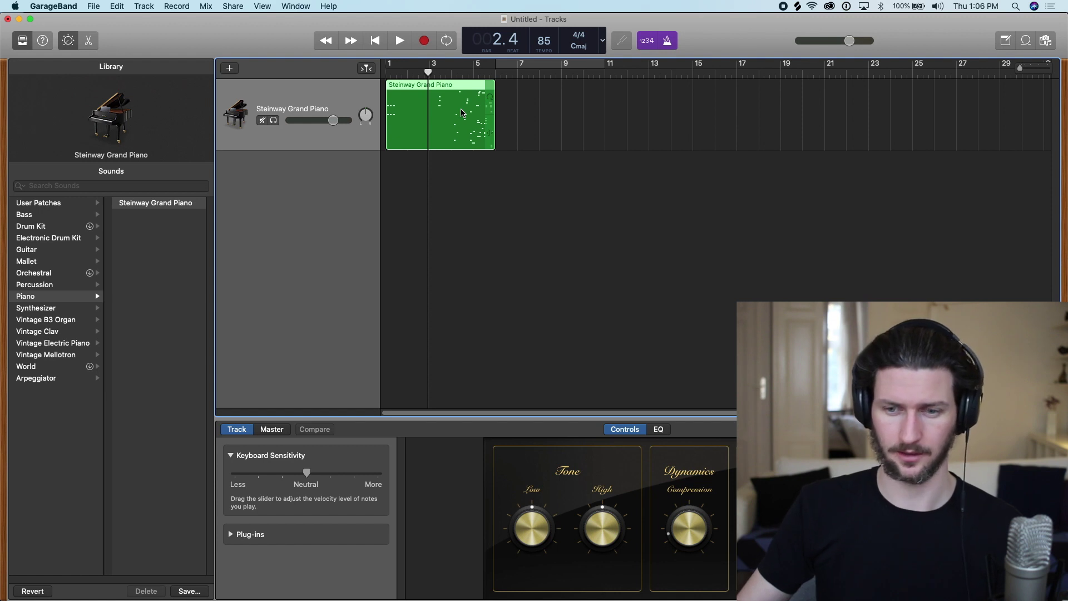
{"action": "key", "text": "Delete"}
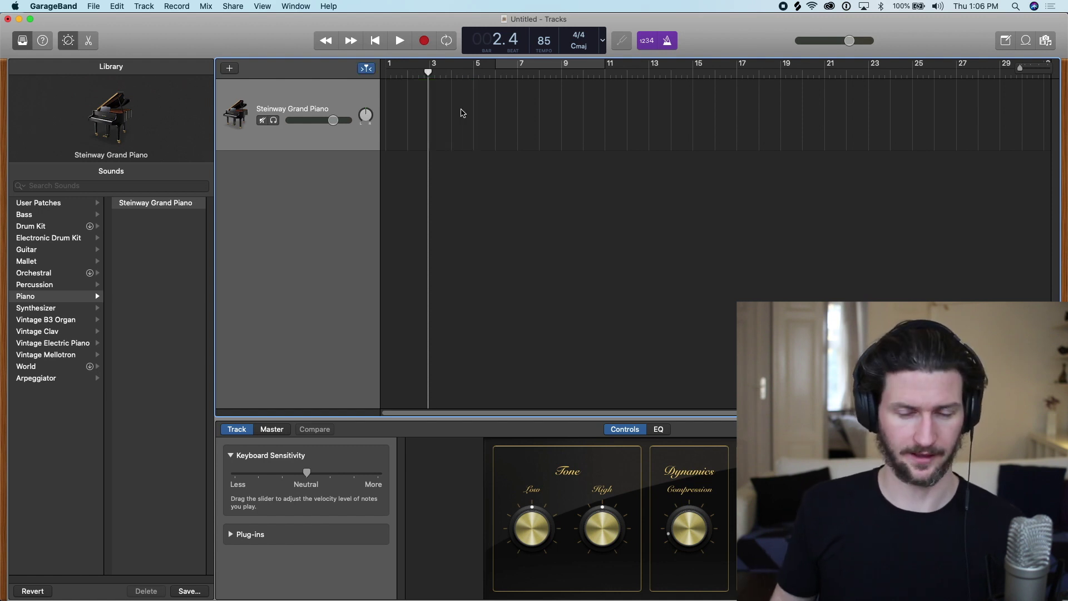
{"action": "left_click_drag", "start_coordinate": [430, 73], "coordinate": [327, 82]}
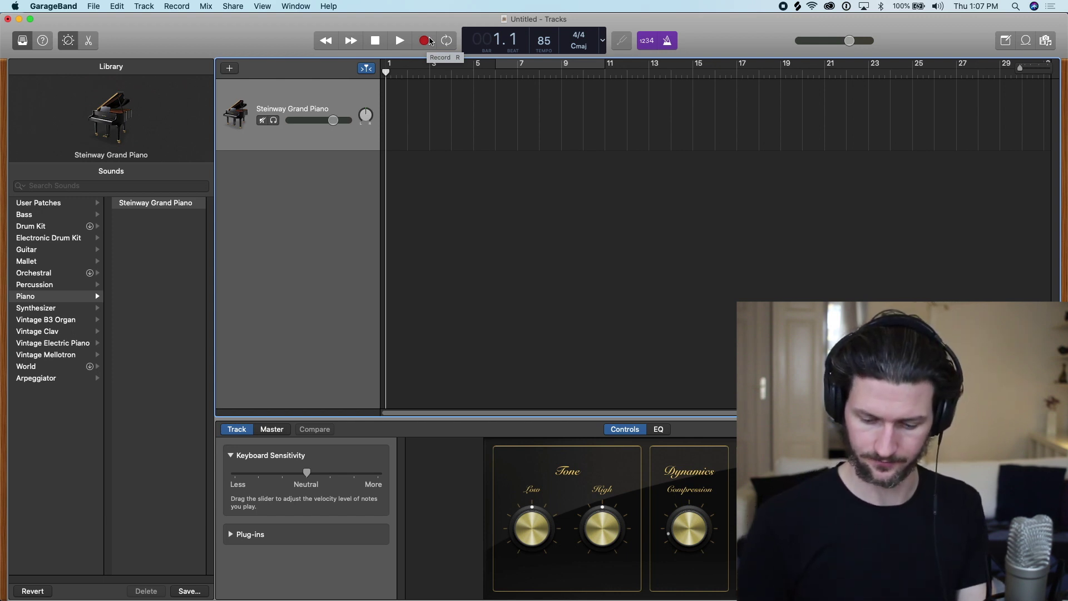
Record a roughly four-bar chord progression on the Steinway Grand Piano track
{"action": "left_click", "coordinate": [430, 40]}
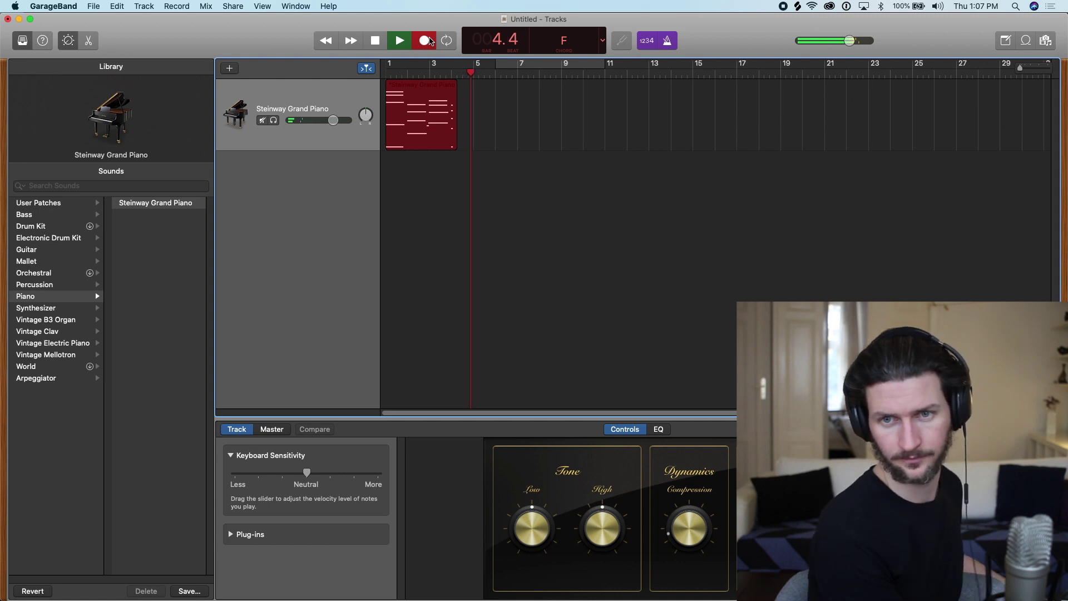
{"action": "key", "text": "space"}
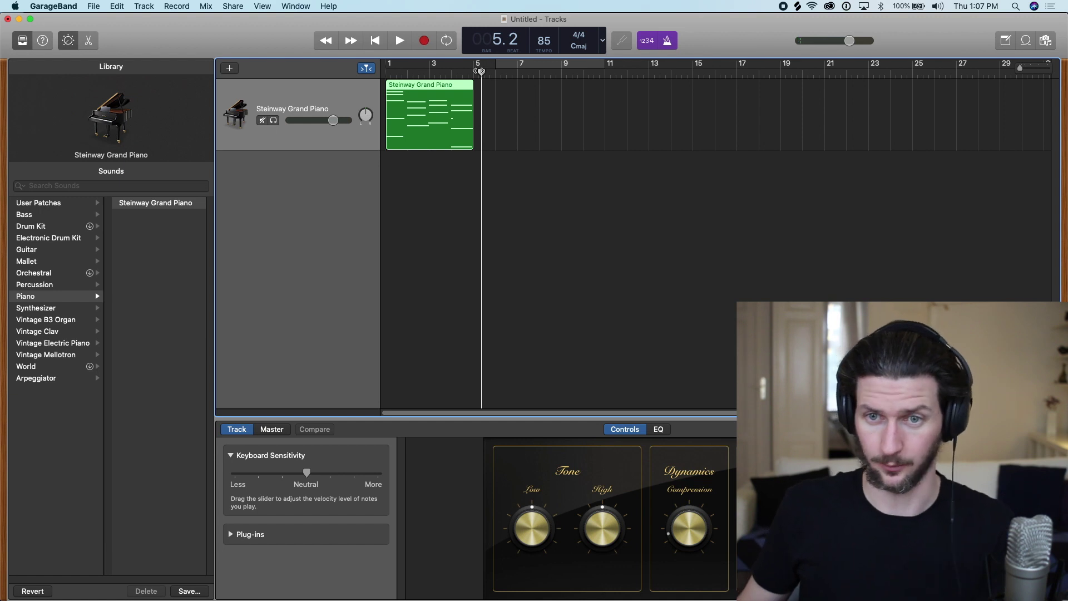
Set a cycle over bars 1 to 5 and zoom so the region fills the track view
{"action": "left_click_drag", "start_coordinate": [478, 63], "coordinate": [388, 63]}
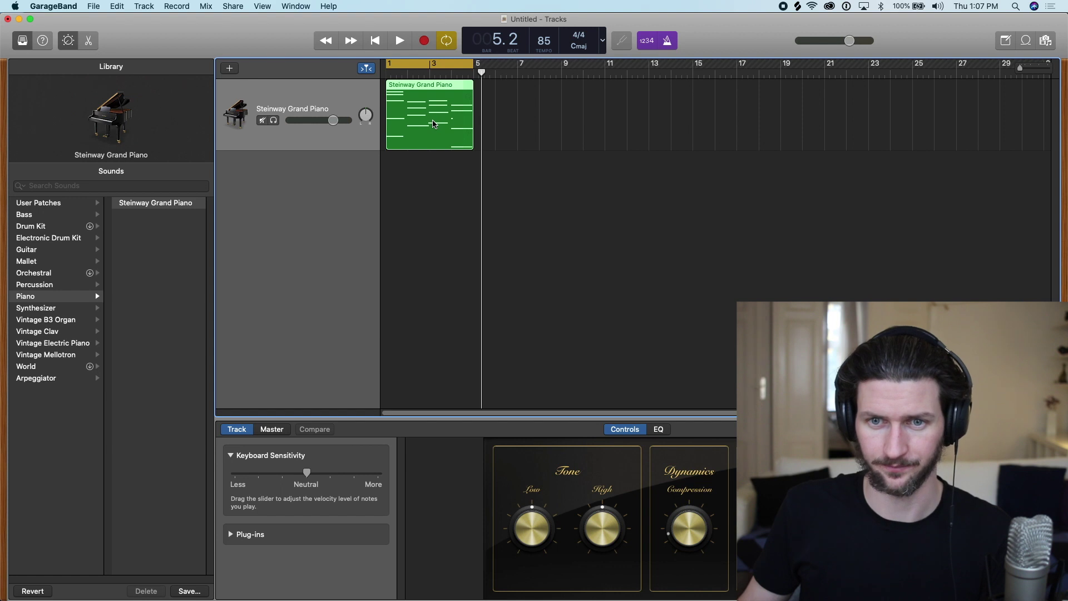
{"action": "key", "text": "super+Right"}
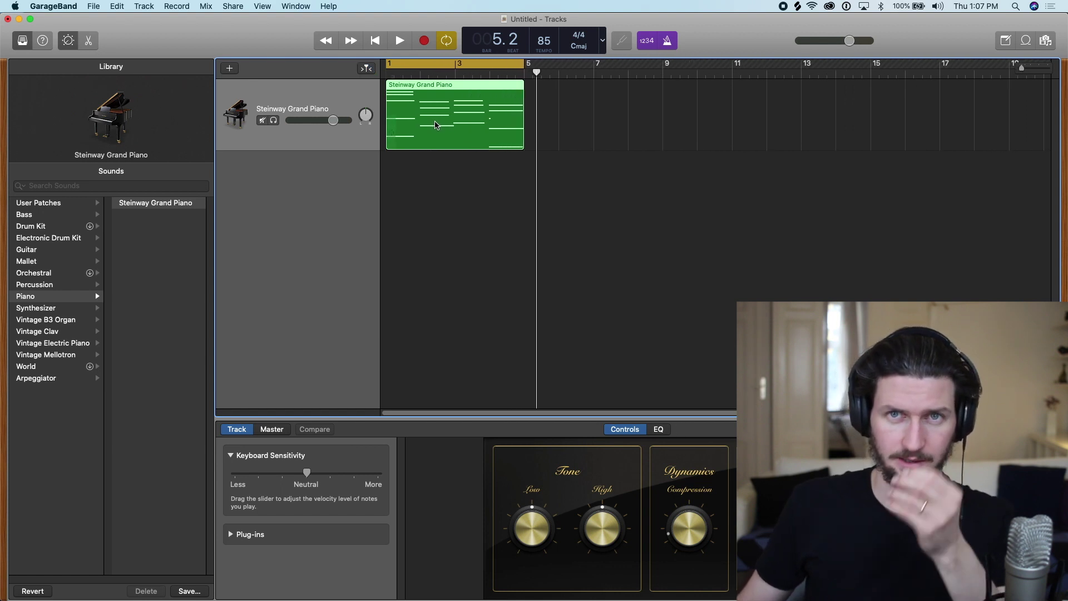
{"action": "key", "text": "super+Right"}
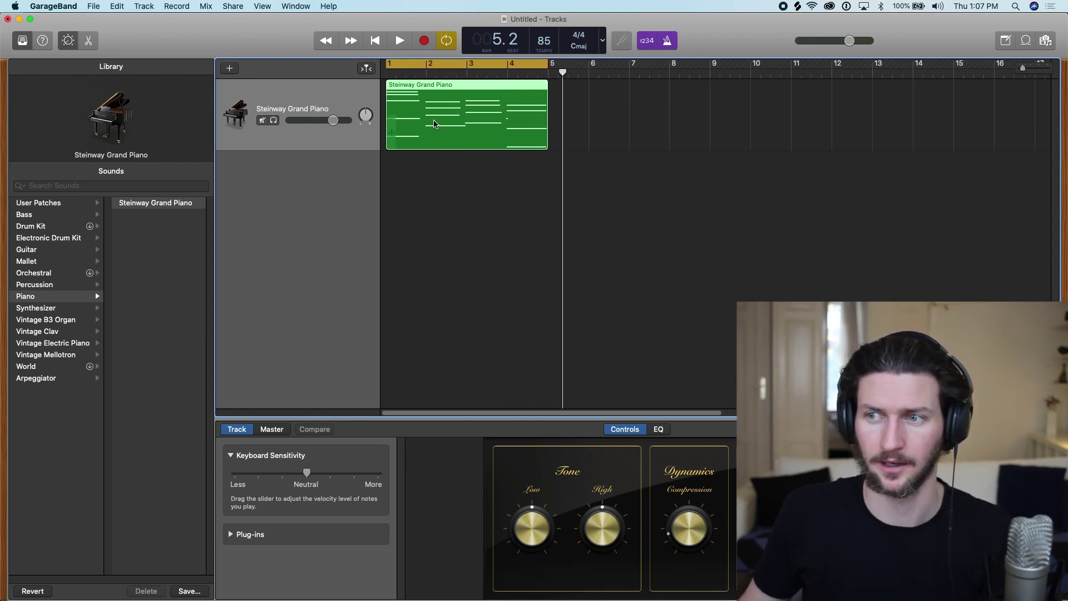
{"action": "key", "text": "super+Left"}
{"action": "key", "text": "super+Left"}
{"action": "key", "text": "super+Left"}
{"action": "key", "text": "super+Left"}
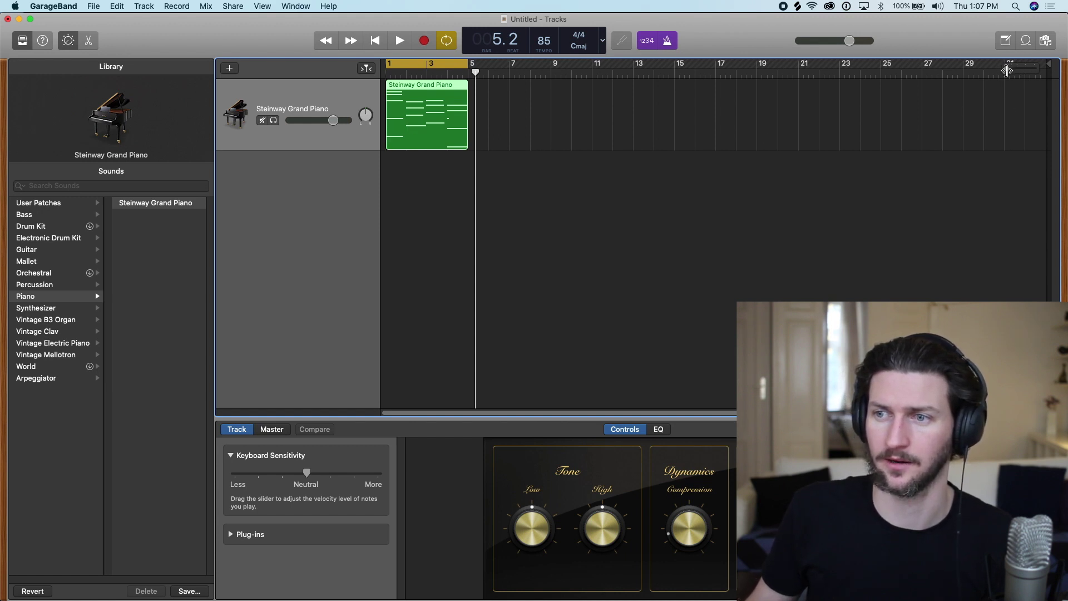
{"action": "left_click_drag", "start_coordinate": [1007, 69], "coordinate": [1029, 68]}
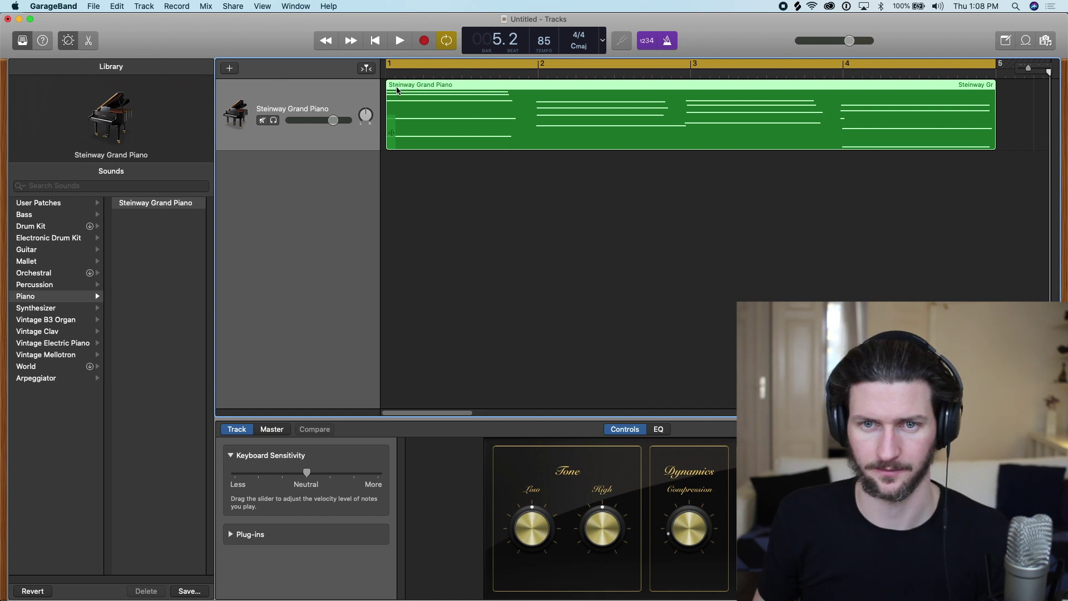
Show the chord region's MIDI notes in an enlarged, zoomed-out Piano Roll spanning bars 1 to 5
{"action": "left_click", "coordinate": [88, 41]}
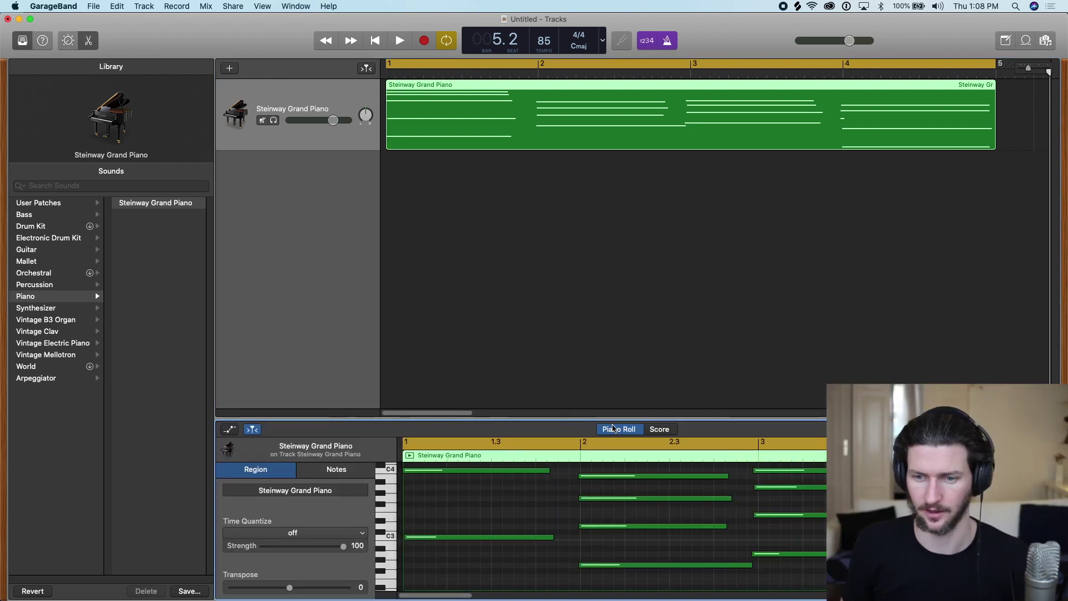
{"action": "left_click_drag", "start_coordinate": [612, 421], "coordinate": [601, 205]}
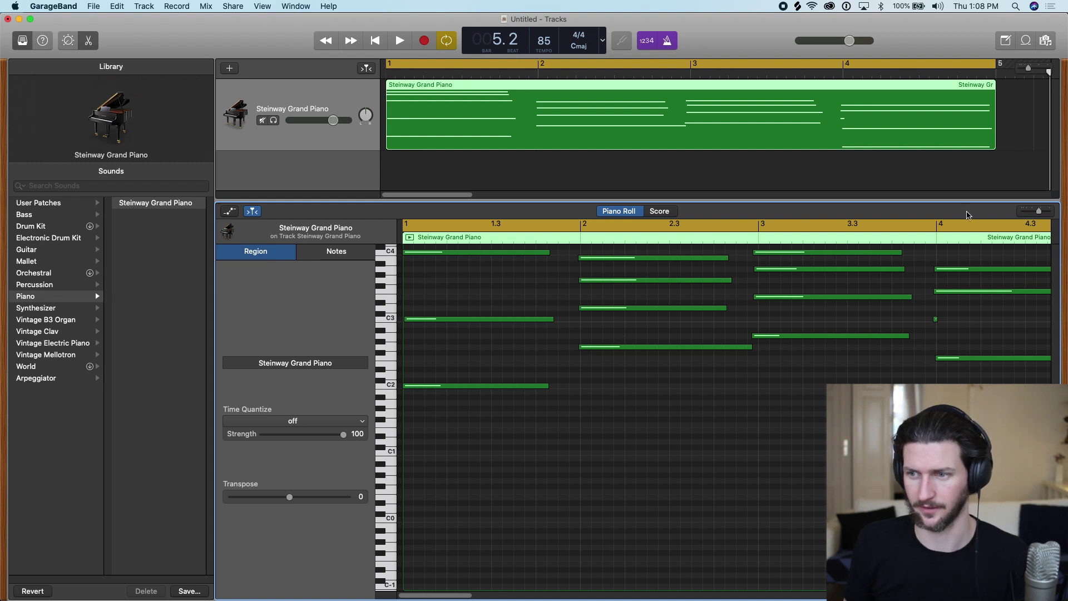
{"action": "mouse_move", "coordinate": [1041, 213]}
{"action": "left_mouse_down"}
{"action": "mouse_move", "coordinate": [1023, 215]}
{"action": "mouse_move", "coordinate": [1039, 214]}
{"action": "left_mouse_up"}
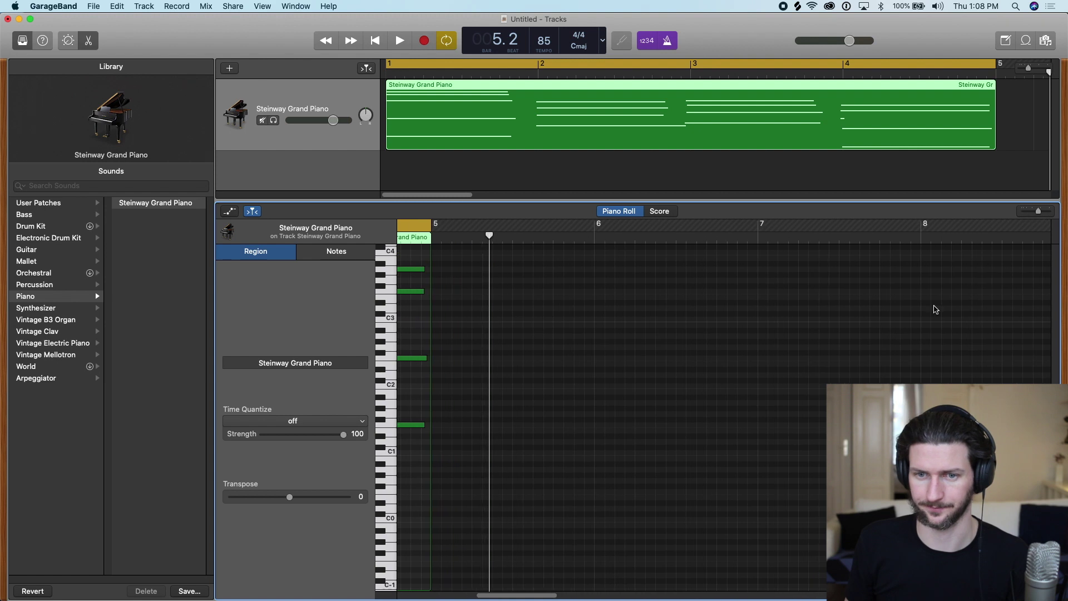
{"action": "scroll", "coordinate": [779, 345], "scroll_direction": "left", "scroll_amount": 10}
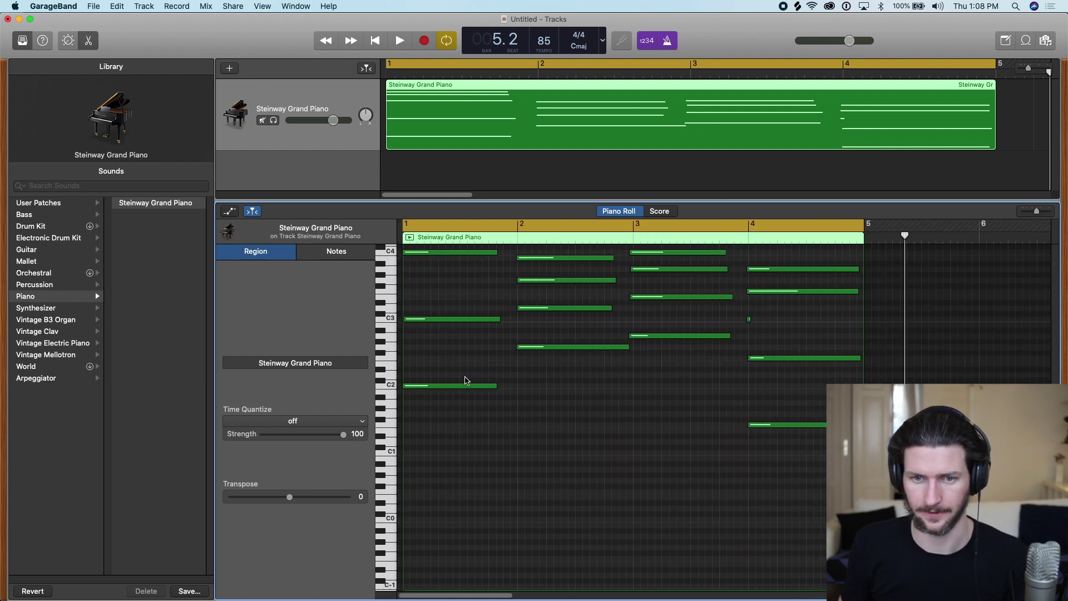
{"action": "left_click", "coordinate": [470, 225]}
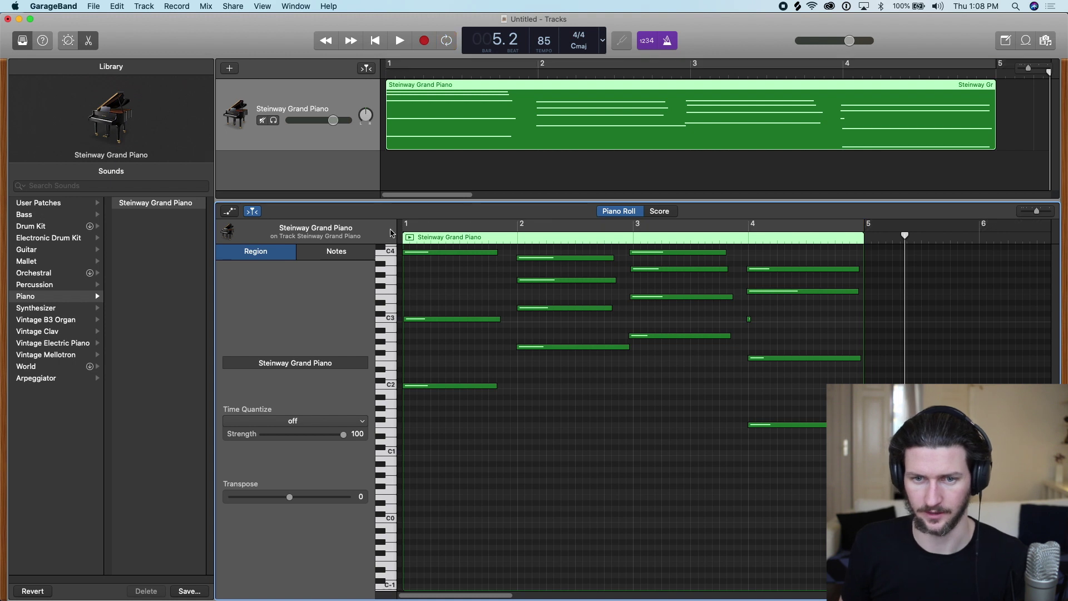
{"action": "left_click_drag", "start_coordinate": [402, 228], "coordinate": [864, 229]}
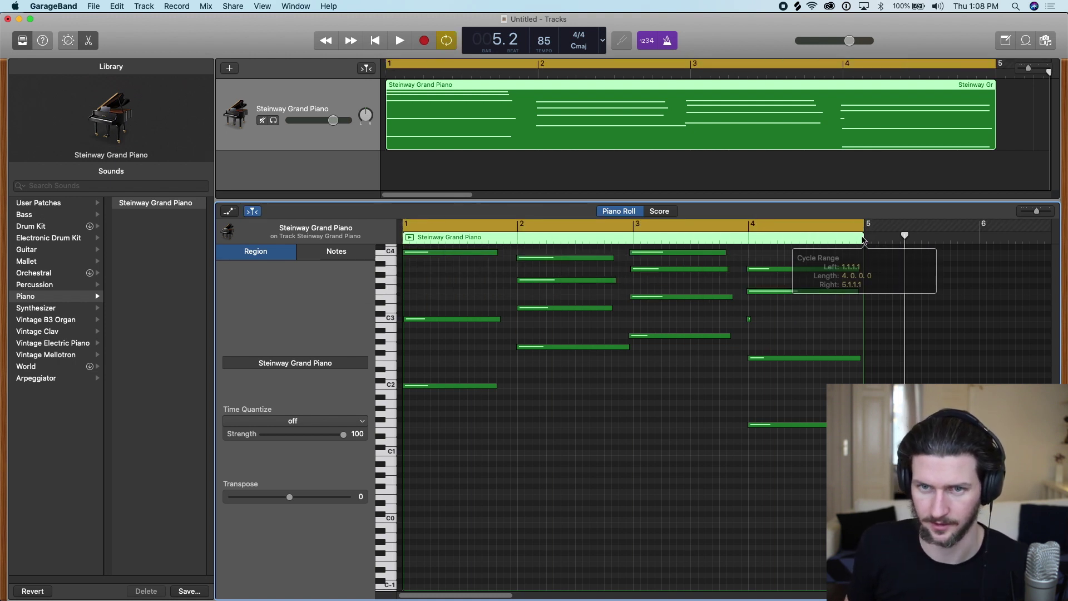
{"action": "left_click", "coordinate": [465, 64]}
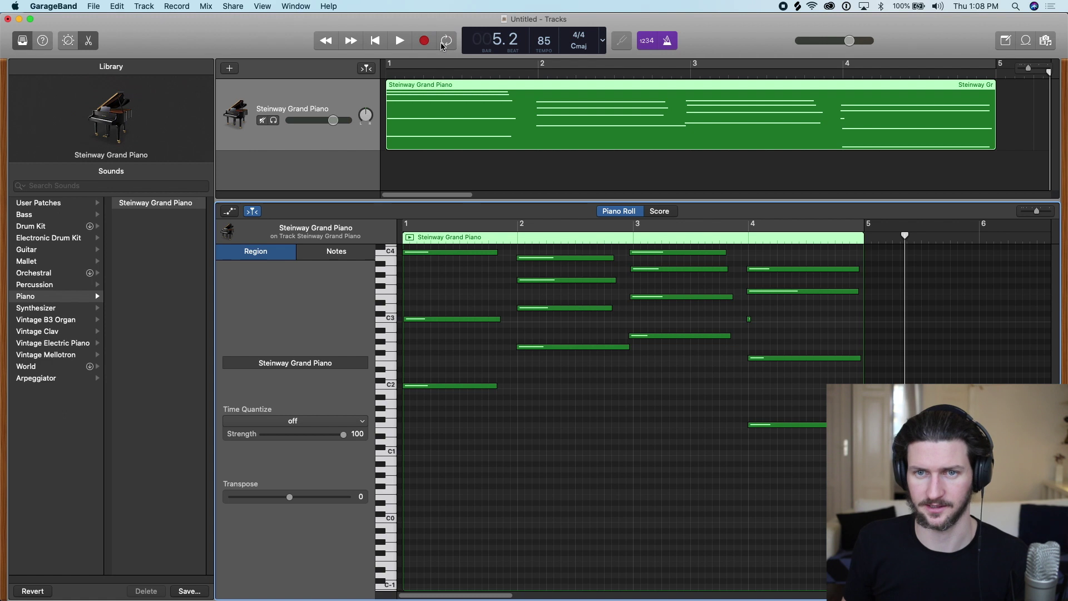
{"action": "left_click", "coordinate": [462, 66]}
{"action": "left_click", "coordinate": [444, 43]}
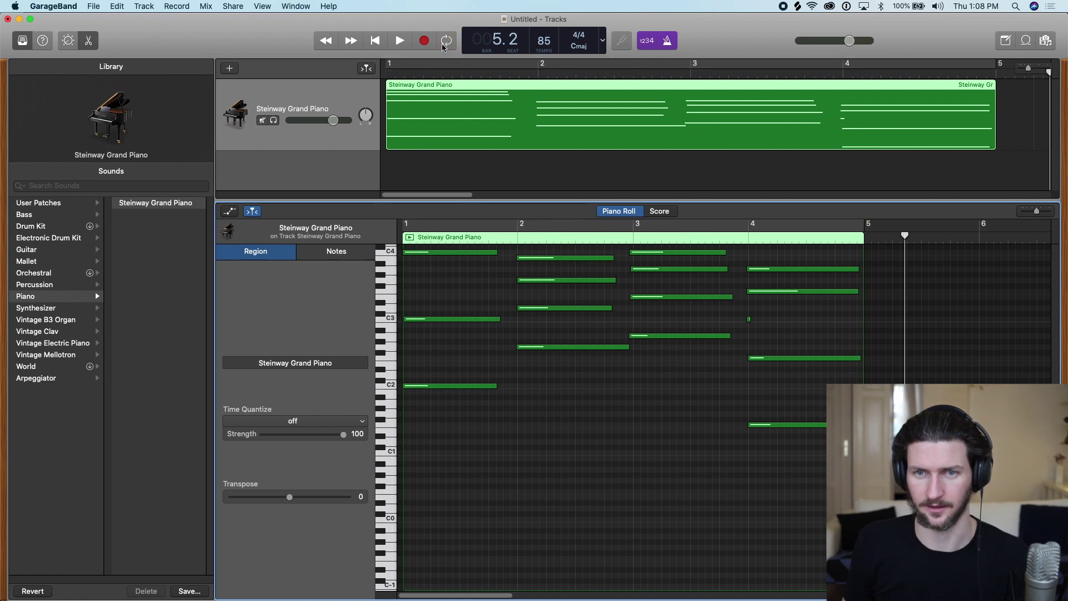
{"action": "left_click", "coordinate": [443, 44]}
{"action": "left_click", "coordinate": [444, 43]}
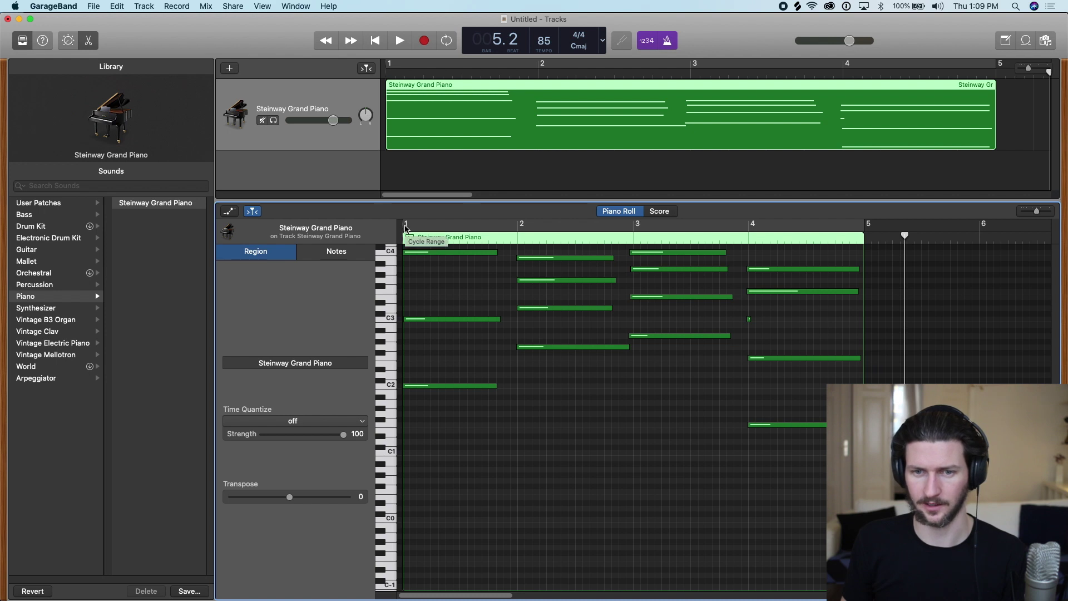
{"action": "left_click_drag", "start_coordinate": [406, 229], "coordinate": [859, 240]}
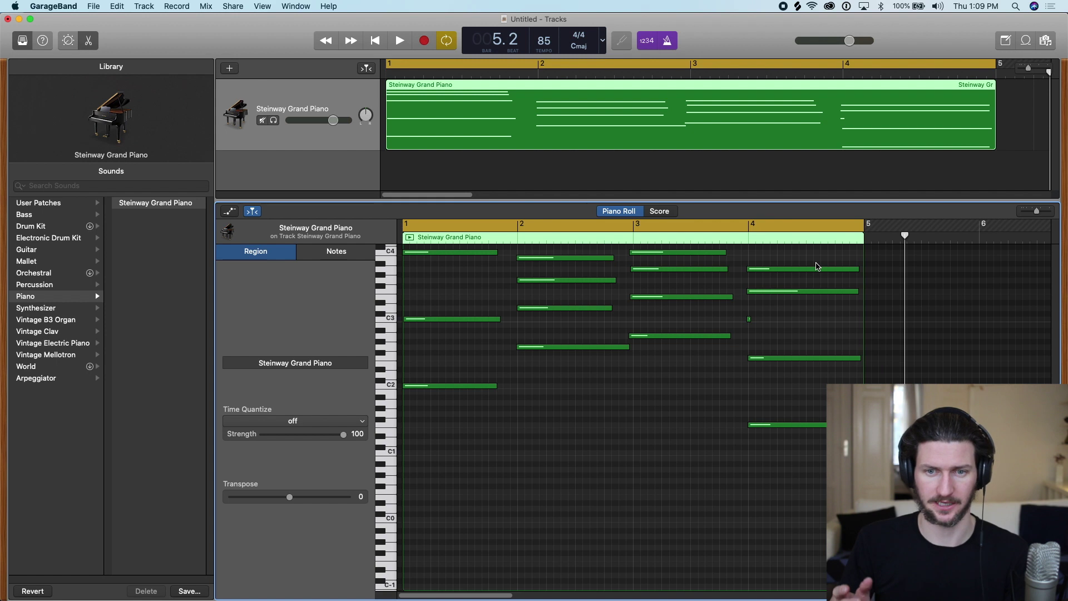
Play the progression, then loop just bar 2 up to bar 3 and play it back
{"action": "key", "text": "space"}
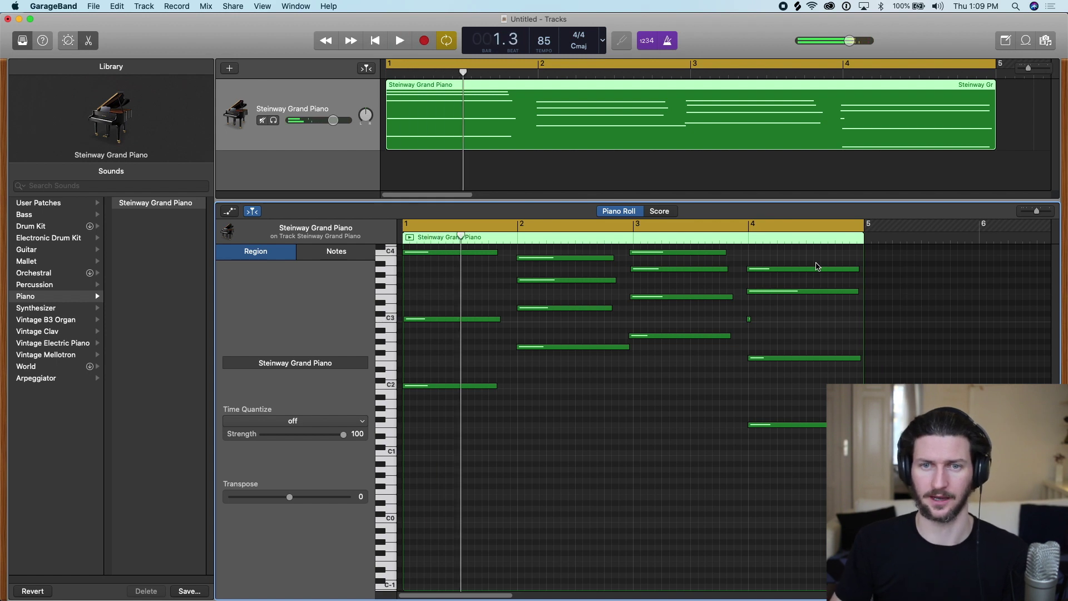
{"action": "left_click", "coordinate": [571, 71]}
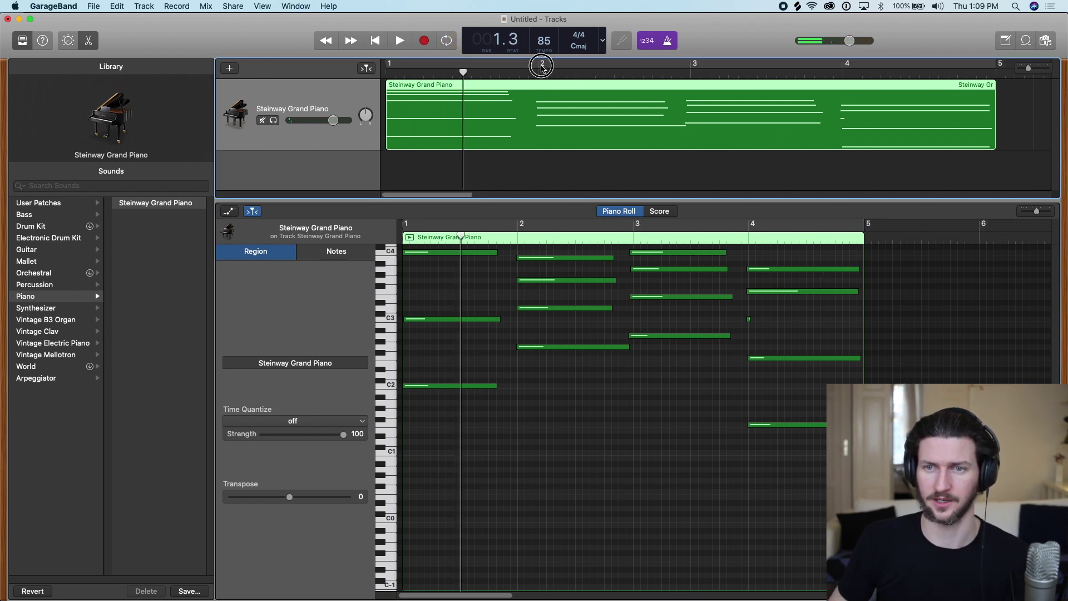
{"action": "left_click_drag", "start_coordinate": [542, 69], "coordinate": [681, 62]}
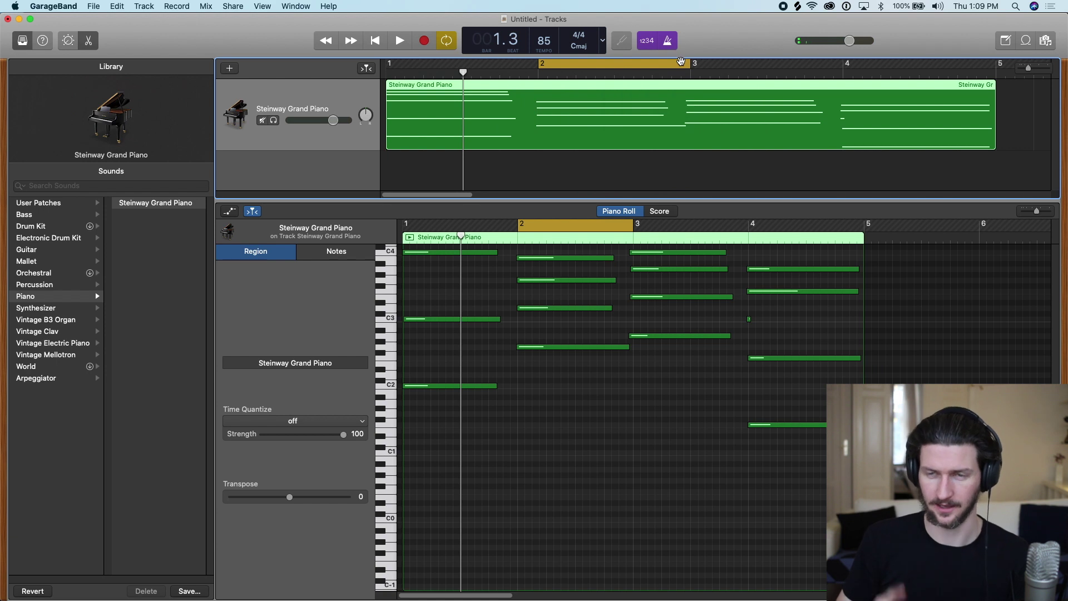
{"action": "key", "text": "space"}
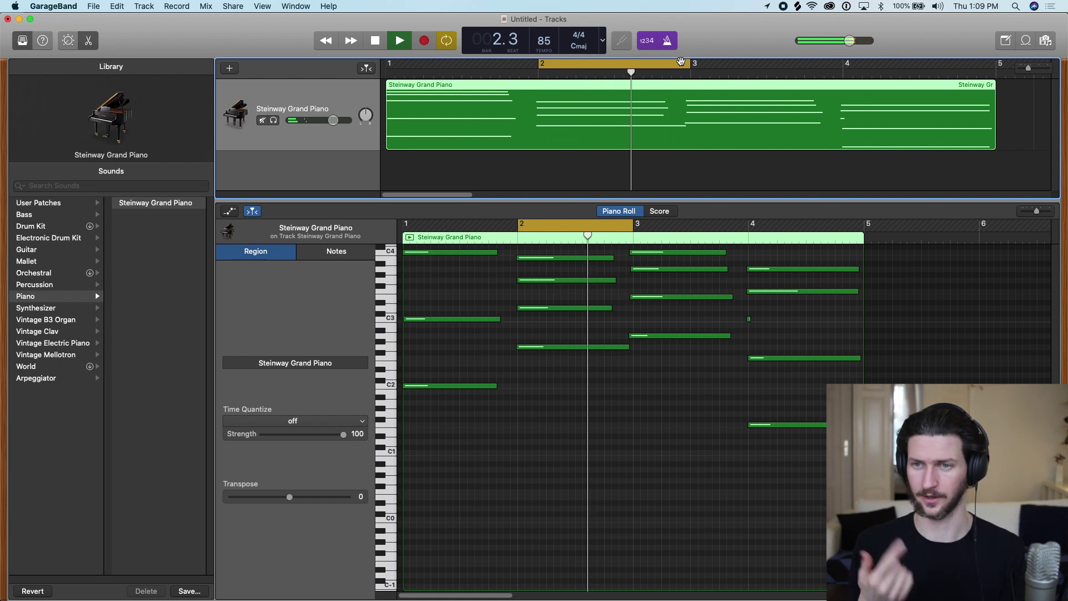
{"action": "key", "text": "space"}
Clear the bar 2–3 cycle and set a new cycle range from bar 1 to bar 5
{"action": "left_click", "coordinate": [543, 64]}
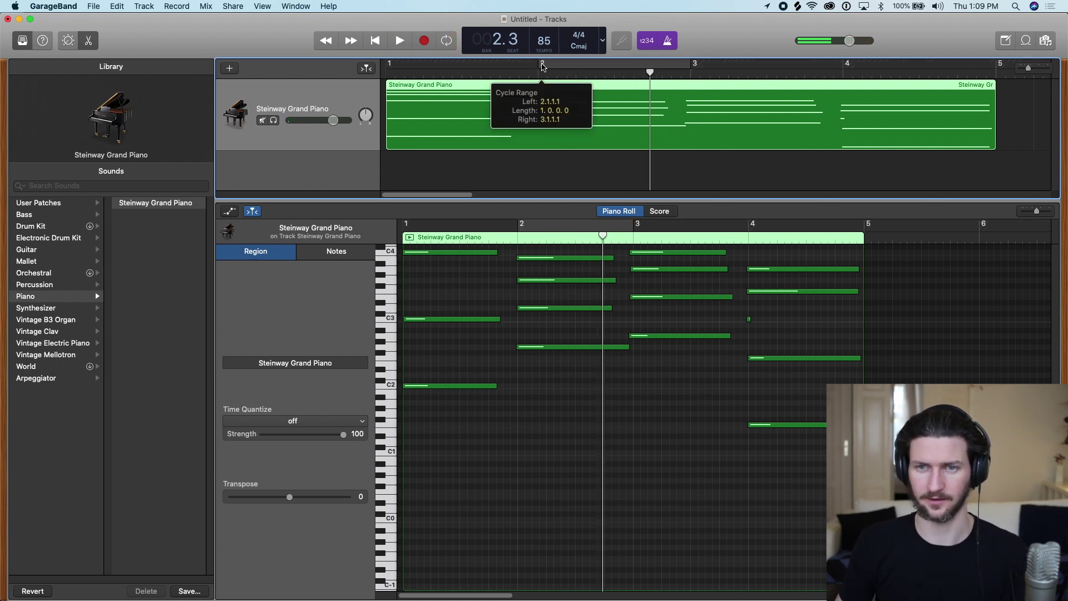
{"action": "left_click_drag", "start_coordinate": [392, 69], "coordinate": [996, 66]}
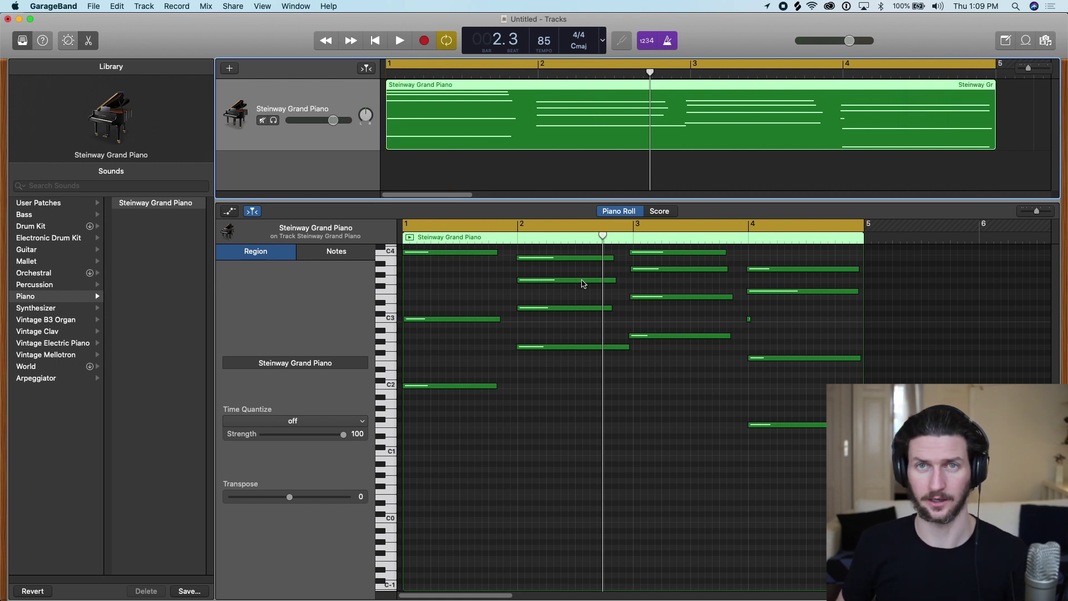
{"action": "scroll", "coordinate": [584, 300], "scroll_direction": "up", "scroll_amount": 4}
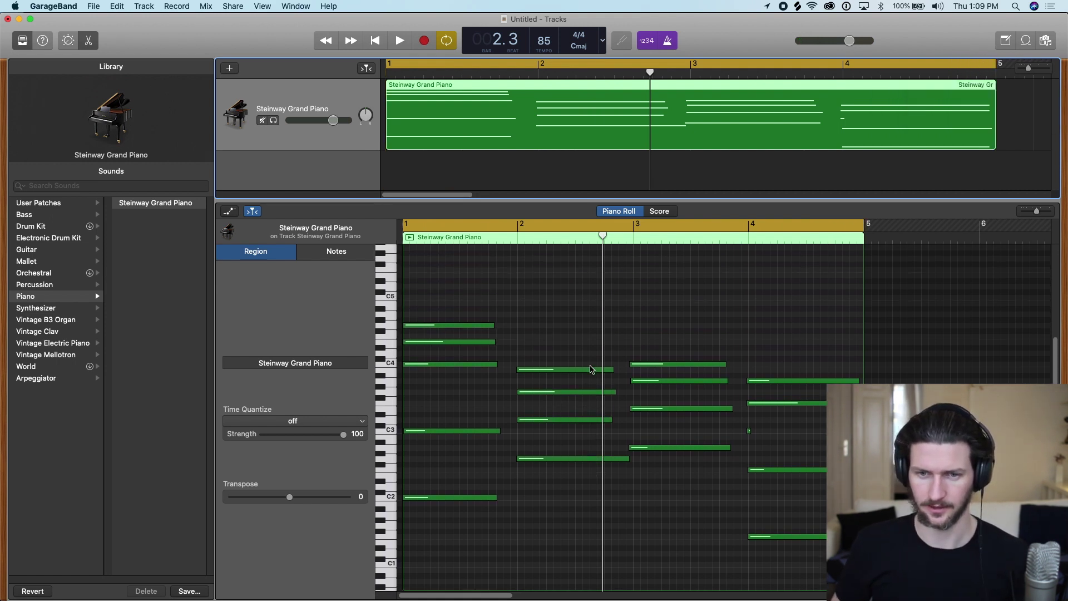
Return the playhead to bar 1 and audition each note of the first chord, down to the C2 bass
{"action": "left_click_drag", "start_coordinate": [601, 235], "coordinate": [394, 296]}
{"action": "left_click", "coordinate": [456, 328]}
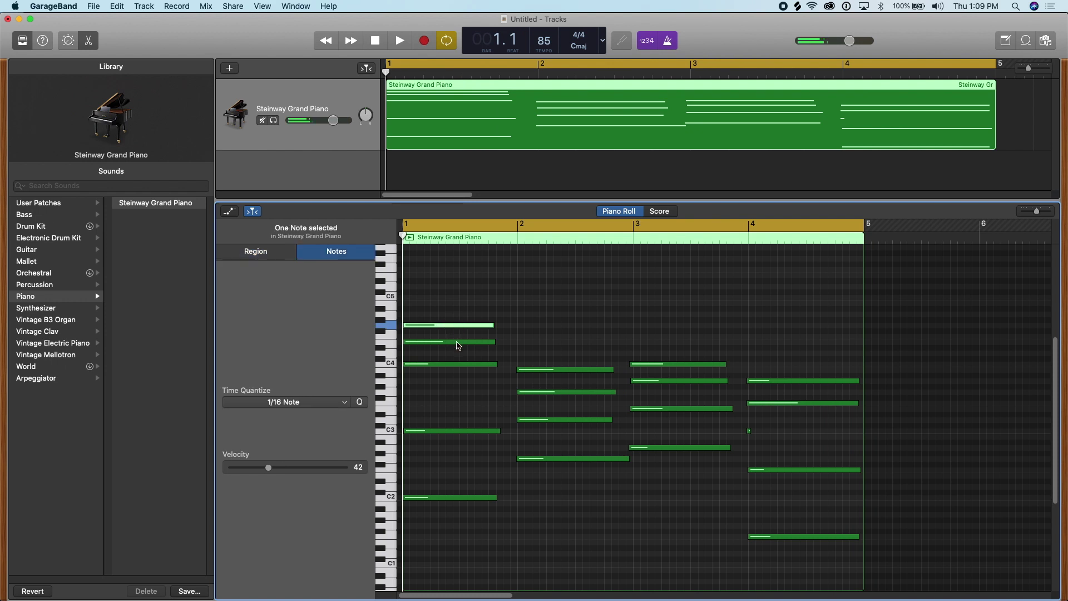
{"action": "left_click", "coordinate": [458, 343]}
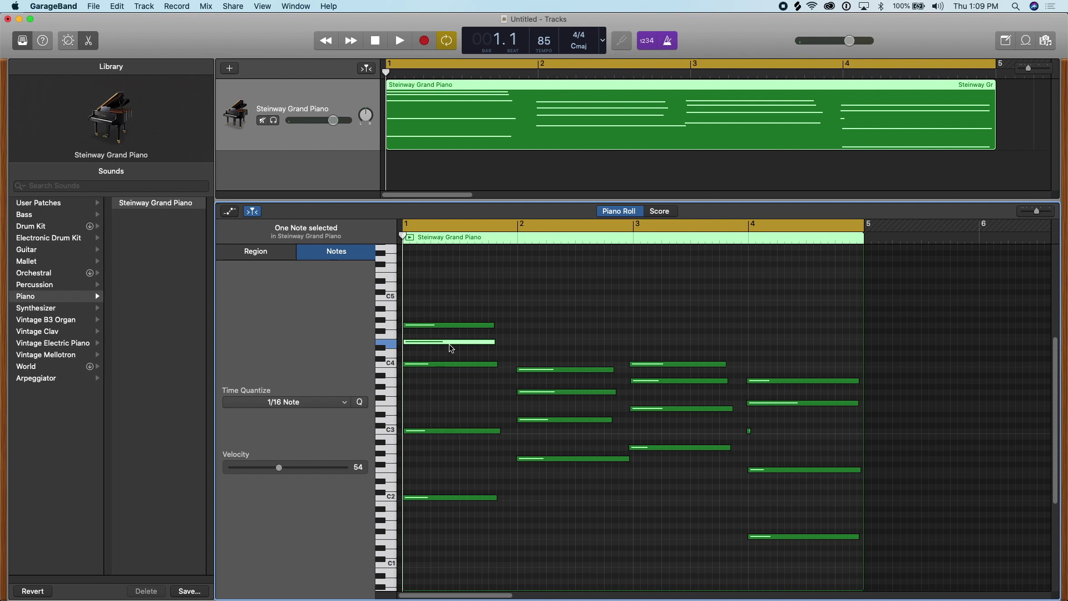
{"action": "left_click", "coordinate": [455, 326]}
{"action": "left_click", "coordinate": [455, 343]}
{"action": "left_click", "coordinate": [456, 365]}
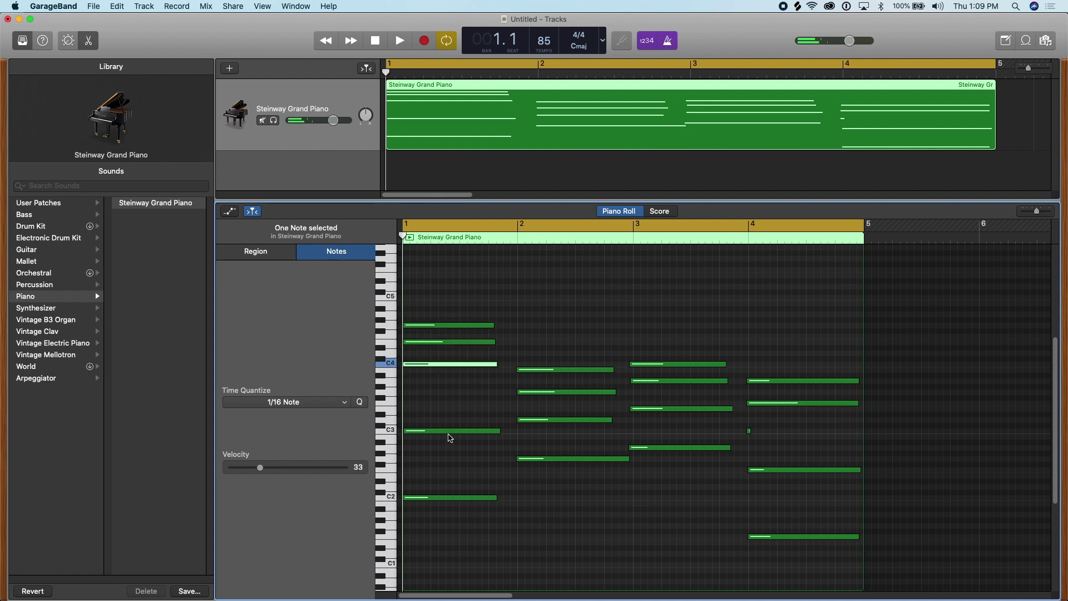
{"action": "left_click", "coordinate": [452, 431]}
{"action": "left_click", "coordinate": [482, 497]}
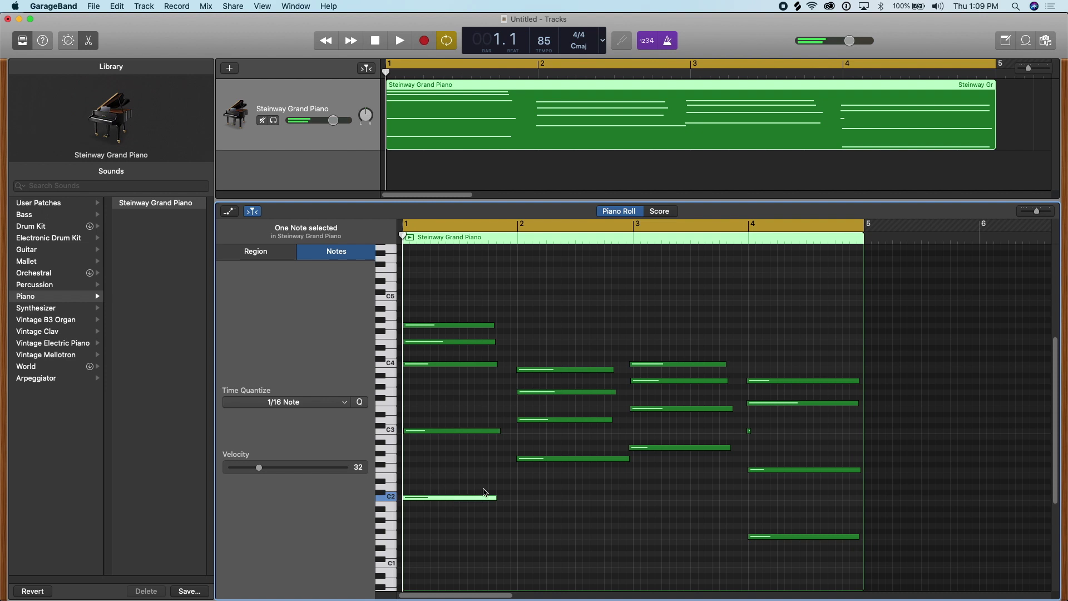
Audition the notes of the second and fourth chords one by one
{"action": "left_click", "coordinate": [589, 460]}
{"action": "left_click", "coordinate": [589, 421]}
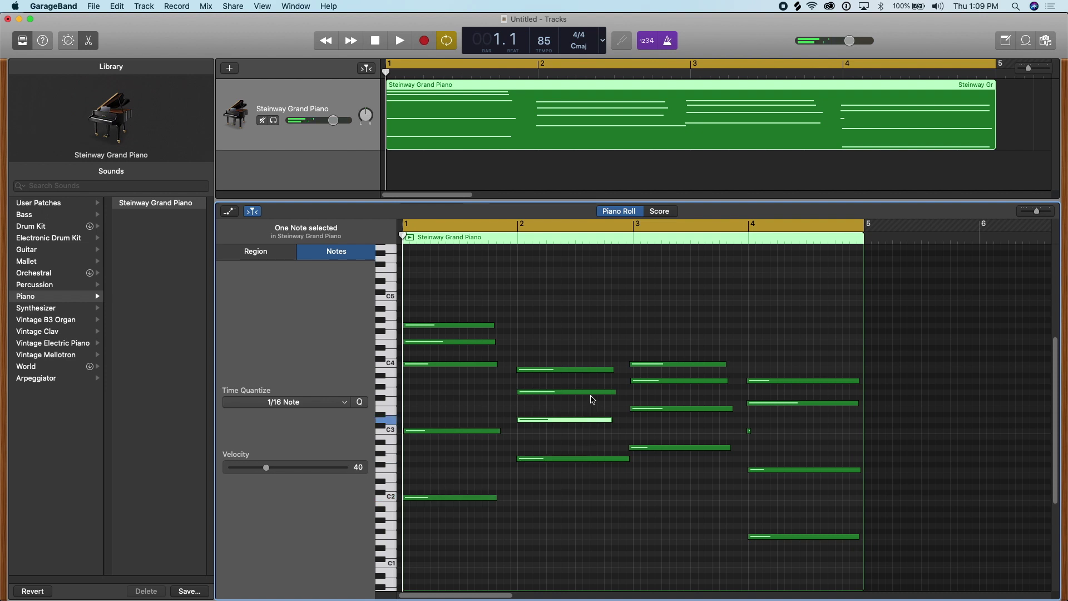
{"action": "left_click", "coordinate": [593, 393]}
{"action": "left_click", "coordinate": [595, 378]}
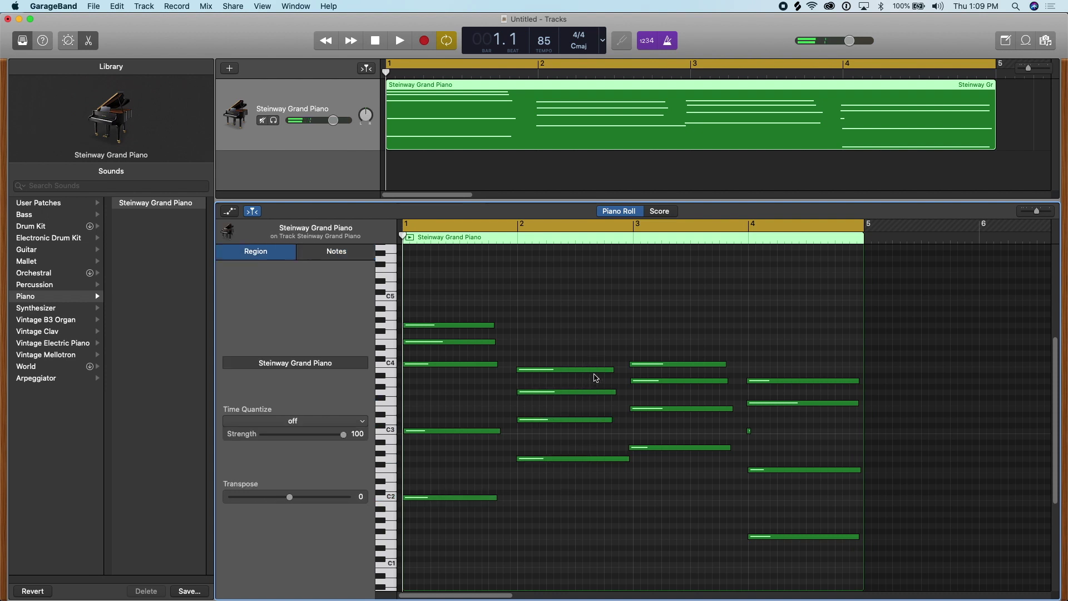
{"action": "left_click", "coordinate": [762, 537]}
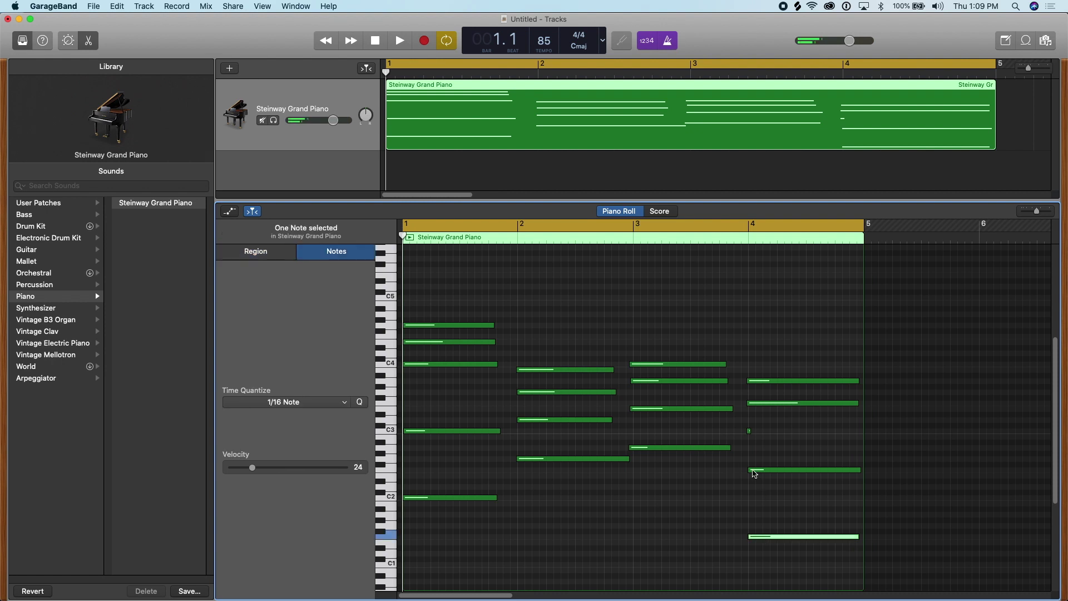
{"action": "left_click", "coordinate": [755, 471]}
{"action": "left_click", "coordinate": [760, 404]}
{"action": "left_click", "coordinate": [765, 382]}
Select the tiny C3 note at the start of bar 4 and check its details
{"action": "left_click", "coordinate": [750, 432]}
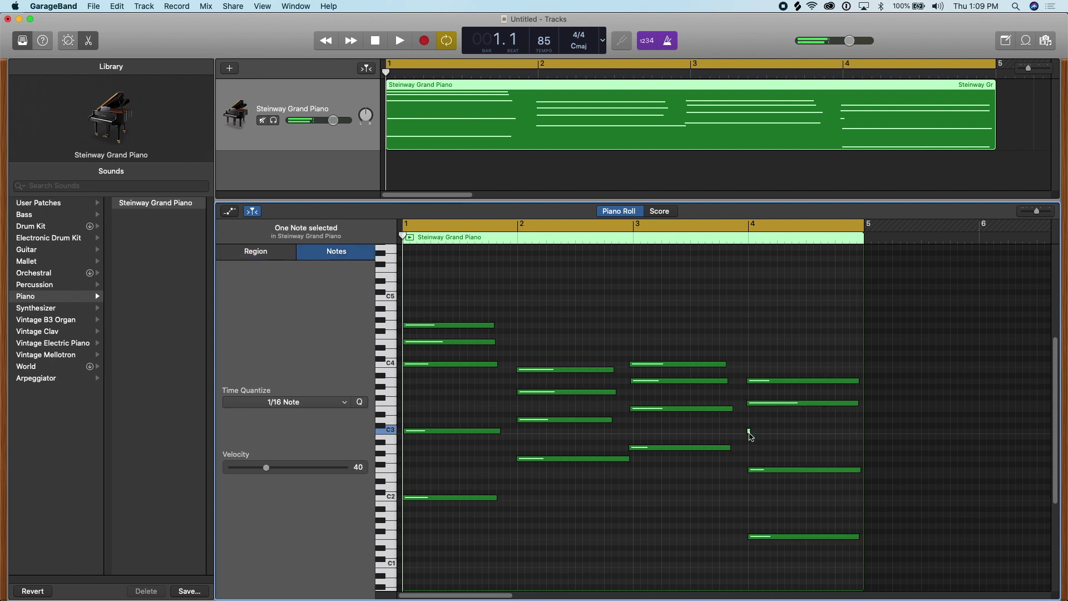
{"action": "left_click", "coordinate": [752, 434]}
{"action": "left_click", "coordinate": [750, 432]}
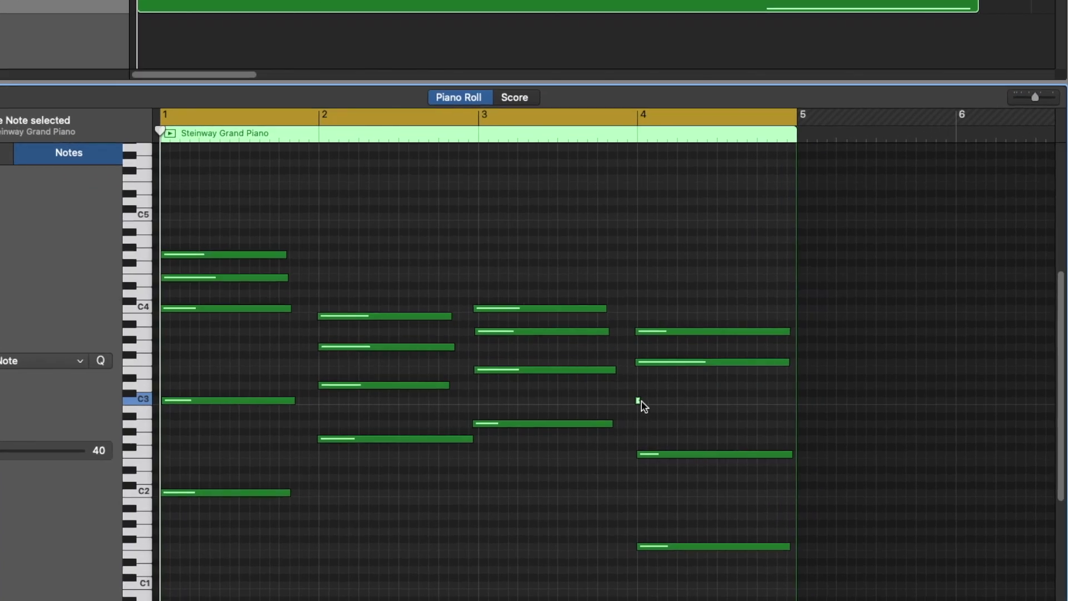
Stretch the bar-4 C3 note to about one bar so it ends at bar 5, then deselect it
{"action": "left_click_drag", "start_coordinate": [639, 402], "coordinate": [793, 411]}
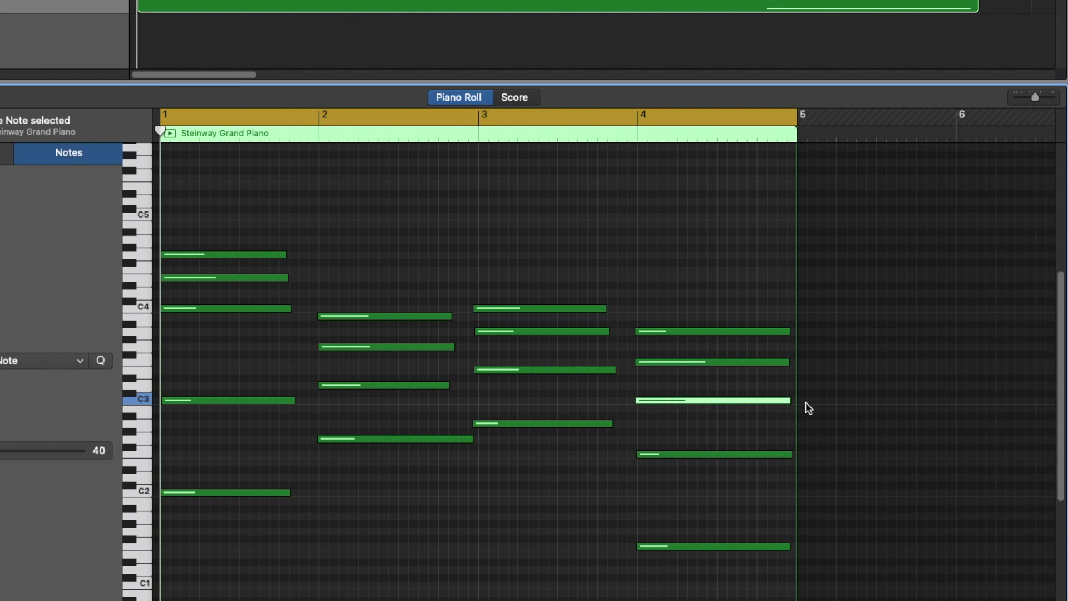
{"action": "left_click_drag", "start_coordinate": [790, 402], "coordinate": [796, 402]}
{"action": "left_click", "coordinate": [772, 419]}
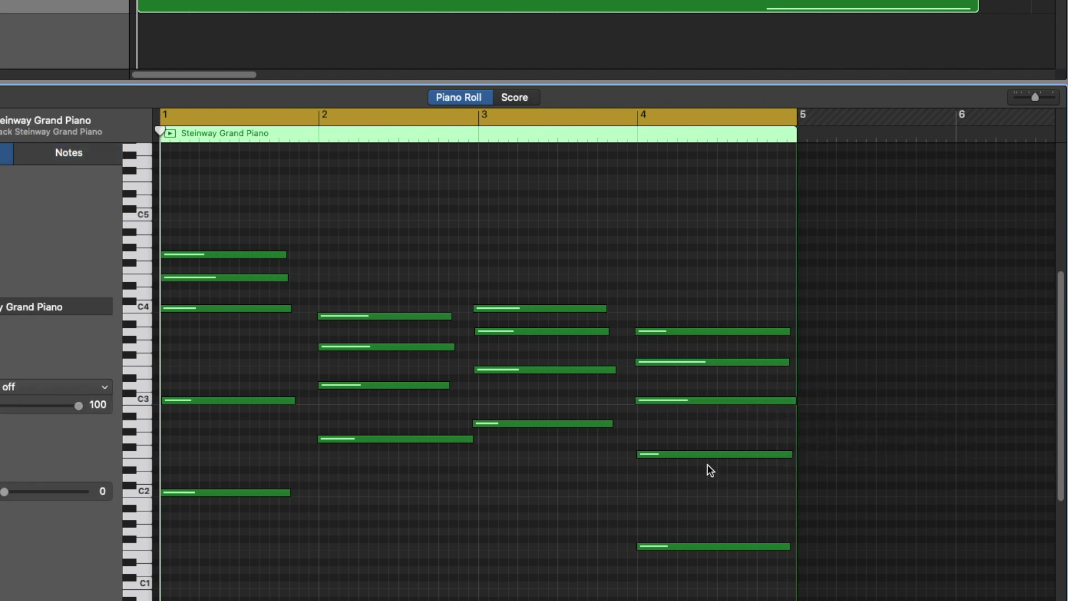
{"action": "left_click", "coordinate": [694, 401]}
{"action": "left_click", "coordinate": [698, 326]}
{"action": "left_click_drag", "start_coordinate": [236, 563], "coordinate": [212, 220]}
{"action": "left_click_drag", "start_coordinate": [388, 561], "coordinate": [370, 278]}
{"action": "left_click_drag", "start_coordinate": [545, 498], "coordinate": [525, 305]}
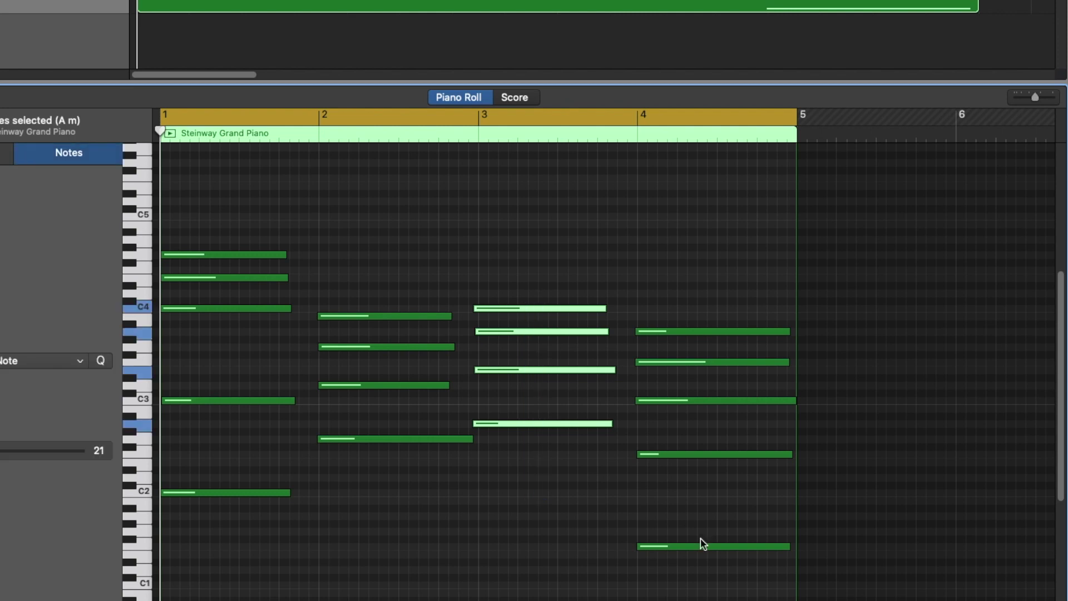
{"action": "left_click_drag", "start_coordinate": [686, 595], "coordinate": [670, 316]}
{"action": "left_click", "coordinate": [649, 347]}
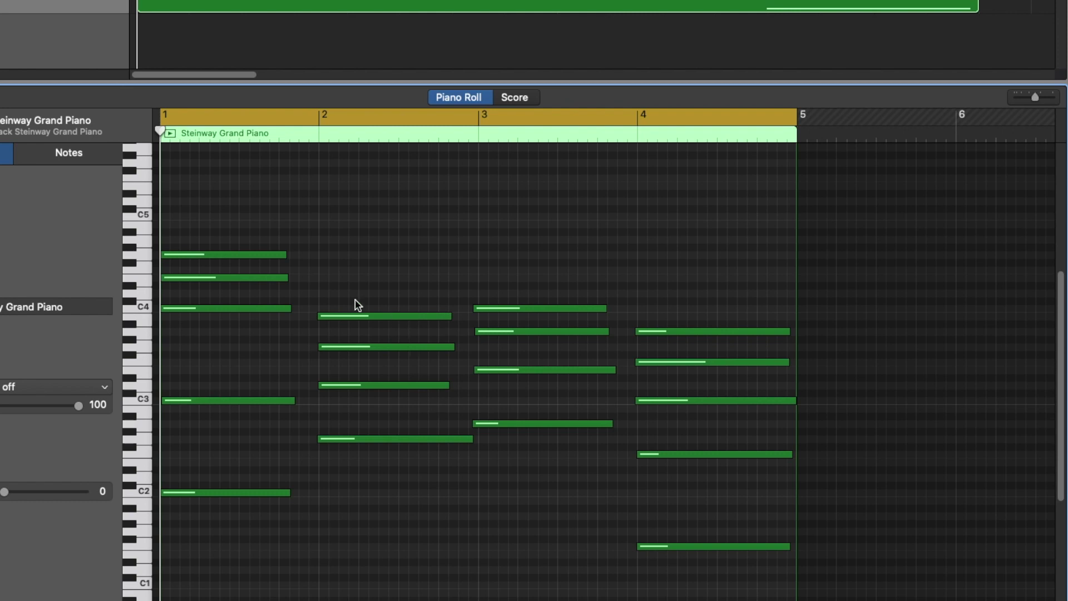
{"action": "left_click", "coordinate": [511, 96]}
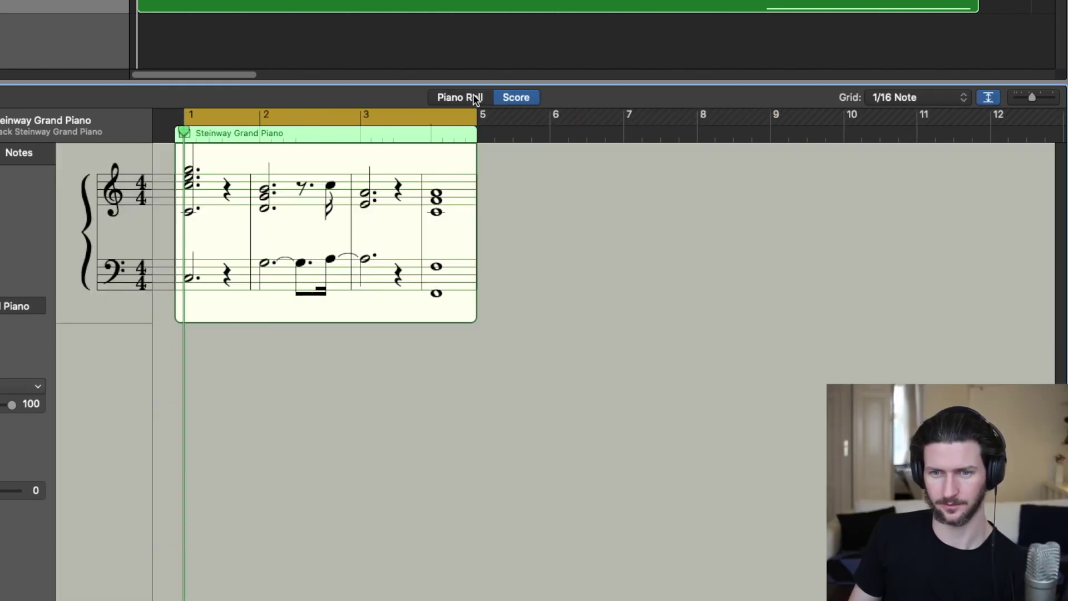
{"action": "left_click", "coordinate": [185, 133]}
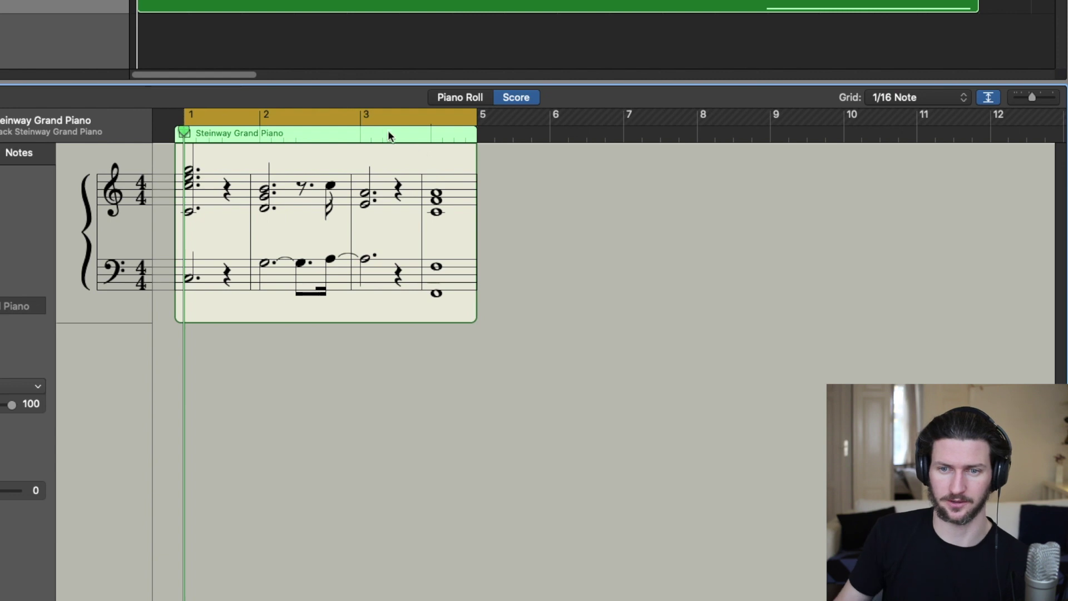
{"action": "left_click", "coordinate": [462, 98]}
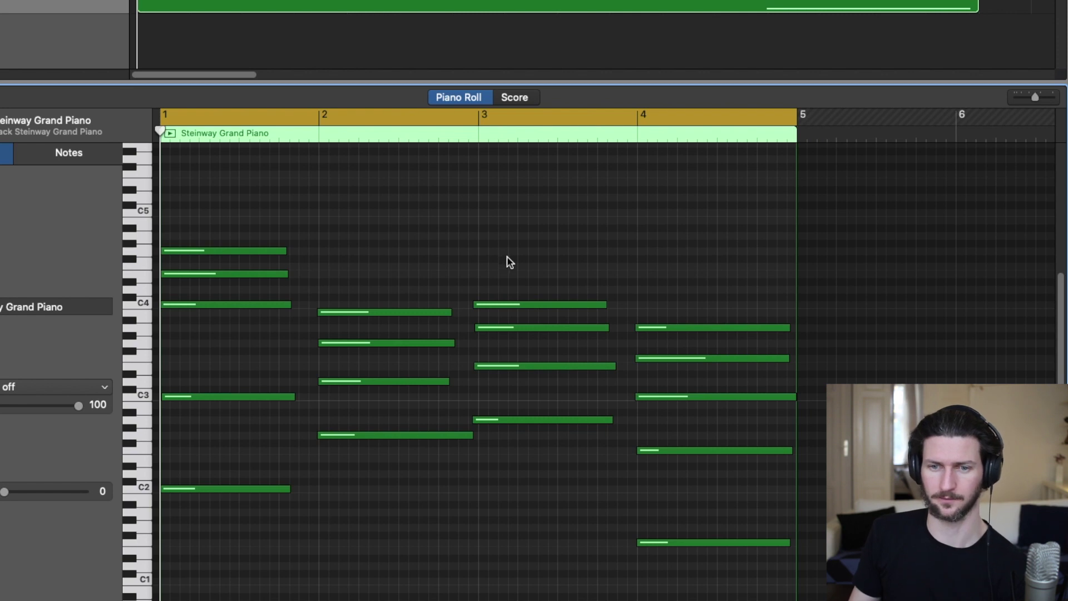
{"action": "left_click", "coordinate": [384, 312]}
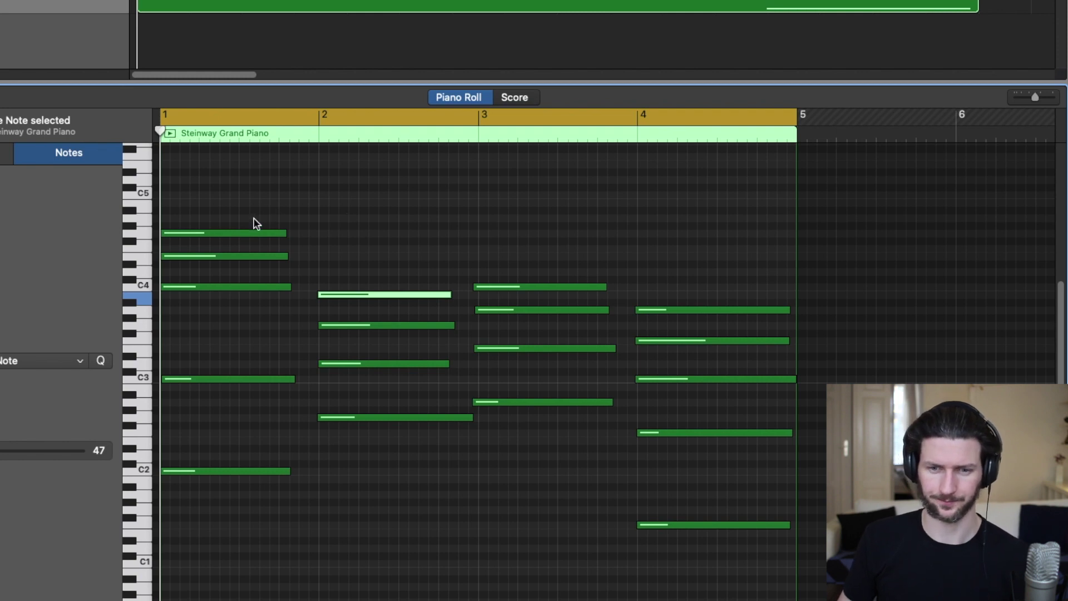
{"action": "key", "text": "super+Right"}
{"action": "key", "text": "super+Right"}
{"action": "key", "text": "super+Right"}
{"action": "key", "text": "super+Right"}
{"action": "key", "text": "super+Right"}
{"action": "key", "text": "super+Right"}
{"action": "key", "text": "super+Right"}
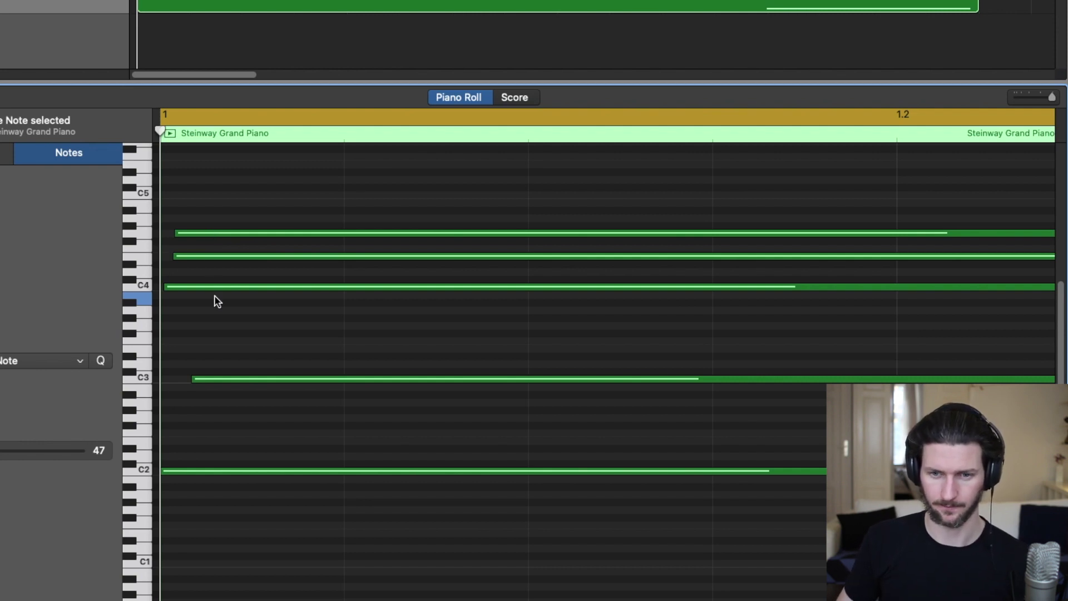
{"action": "key", "text": "super+Left"}
{"action": "key", "text": "super+Left"}
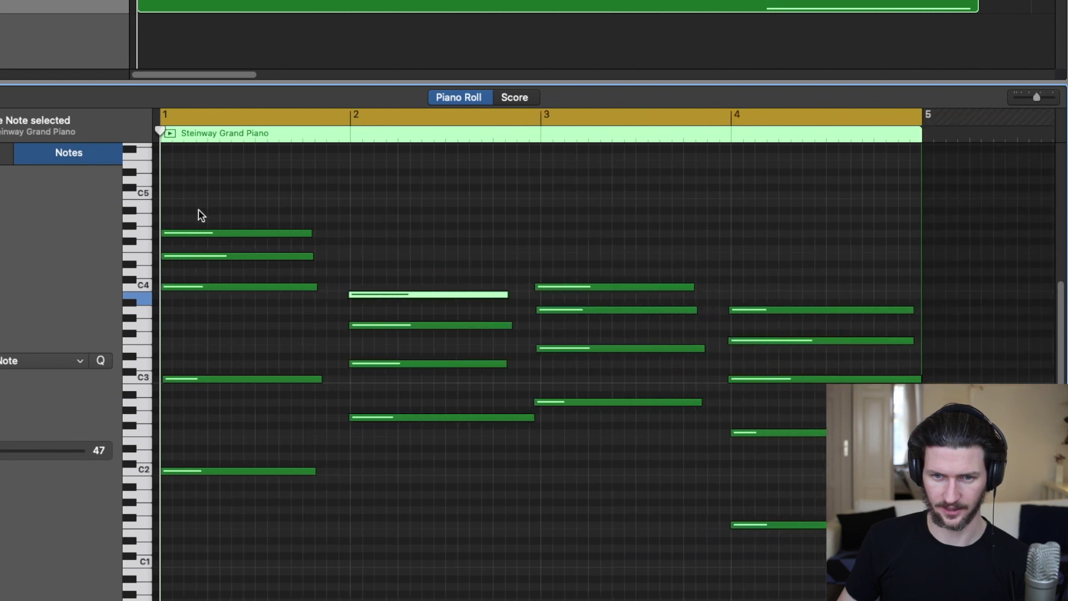